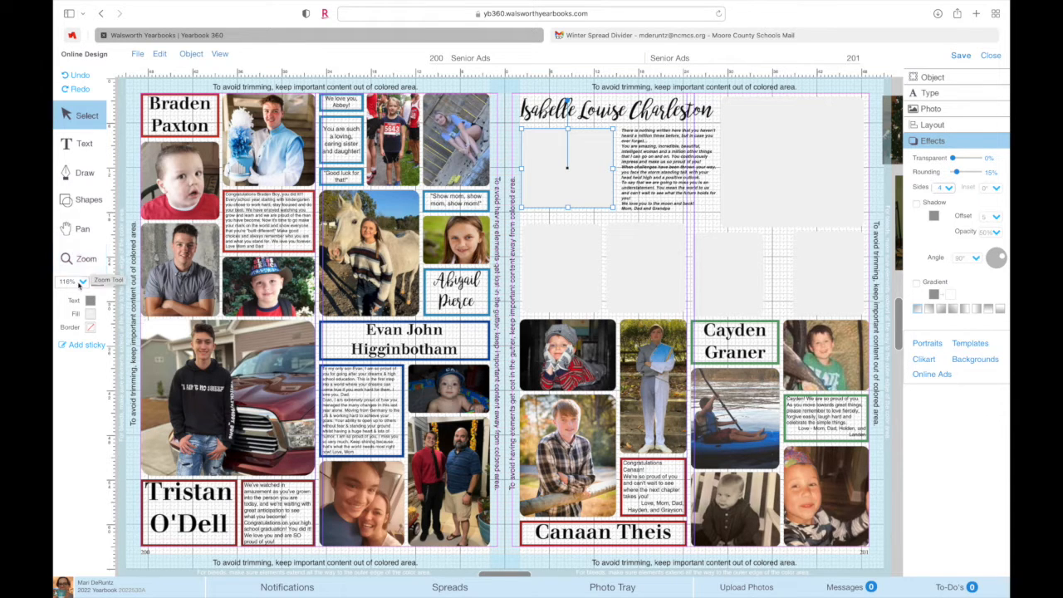
Step: Move the family message text off page 201 onto the pasteboard above the loose photos
click(82, 282)
click(80, 282)
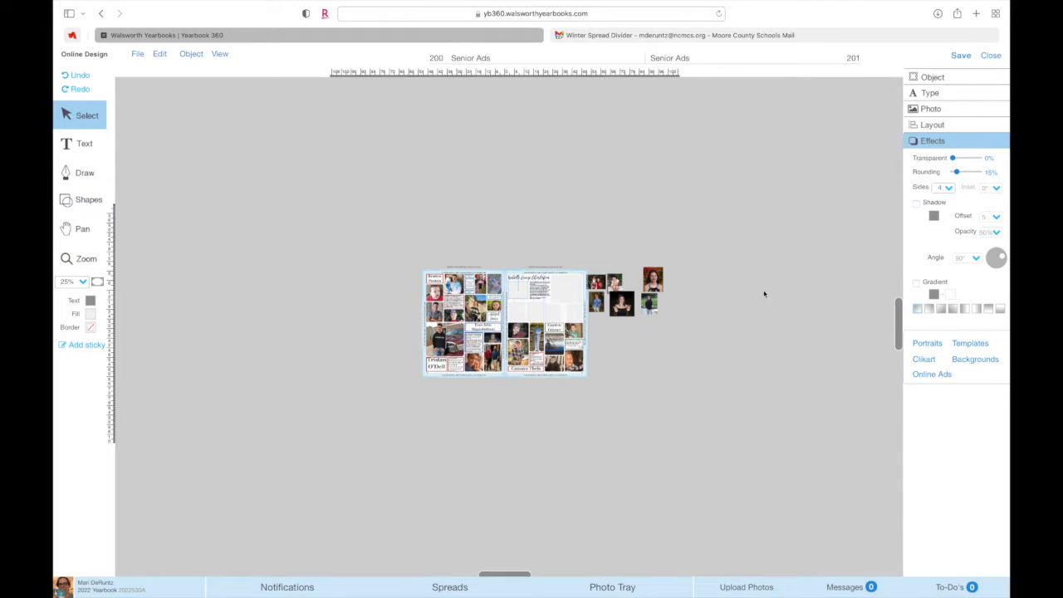
click(543, 289)
drag(544, 289, 623, 237)
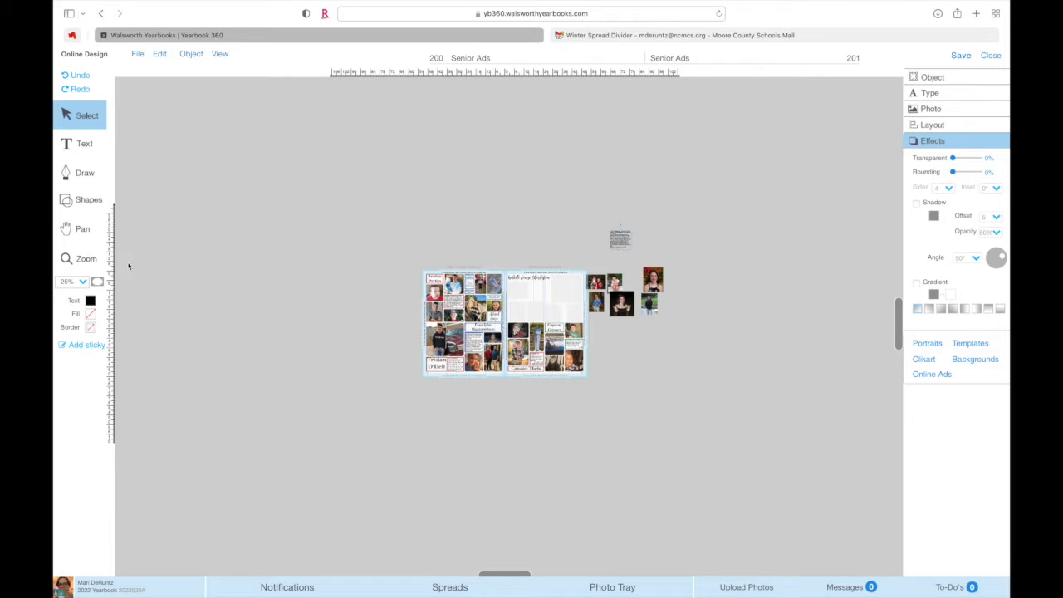
click(98, 284)
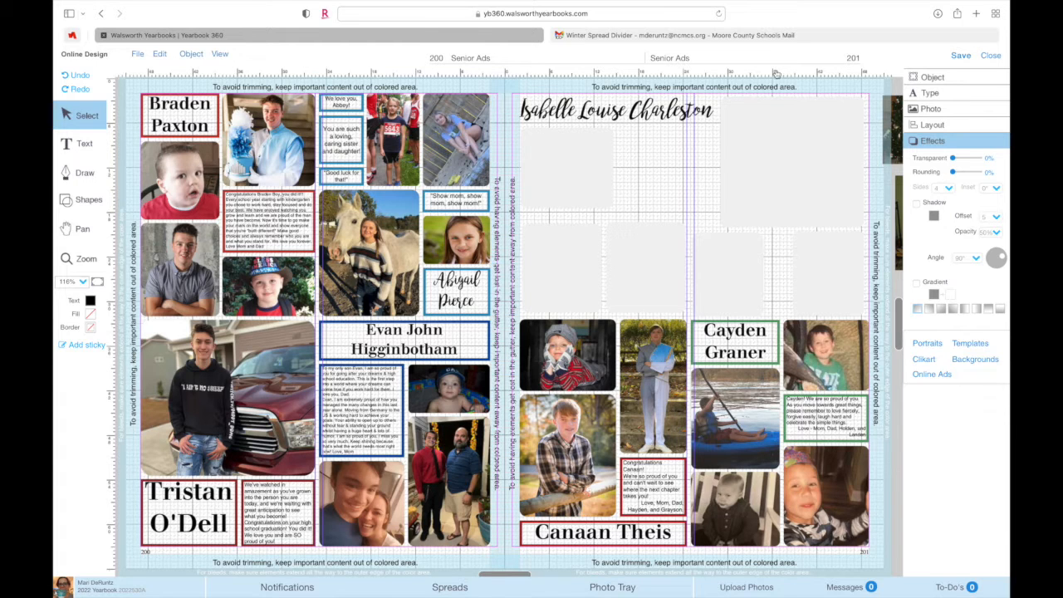
Step: Shift all six loose photos together slightly down and to the right on the pasteboard beside page 201
click(83, 258)
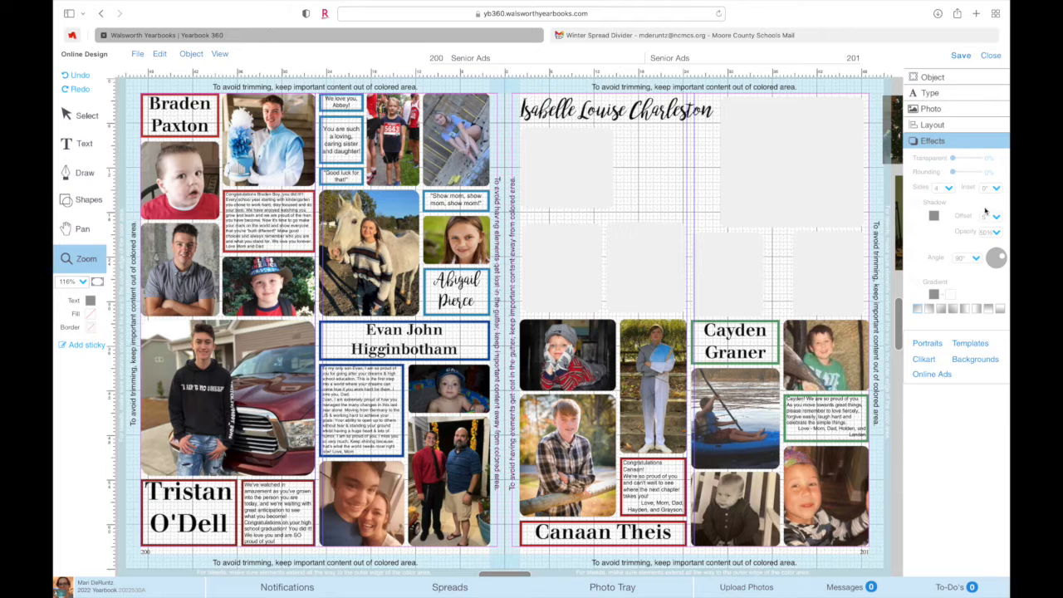
click(81, 283)
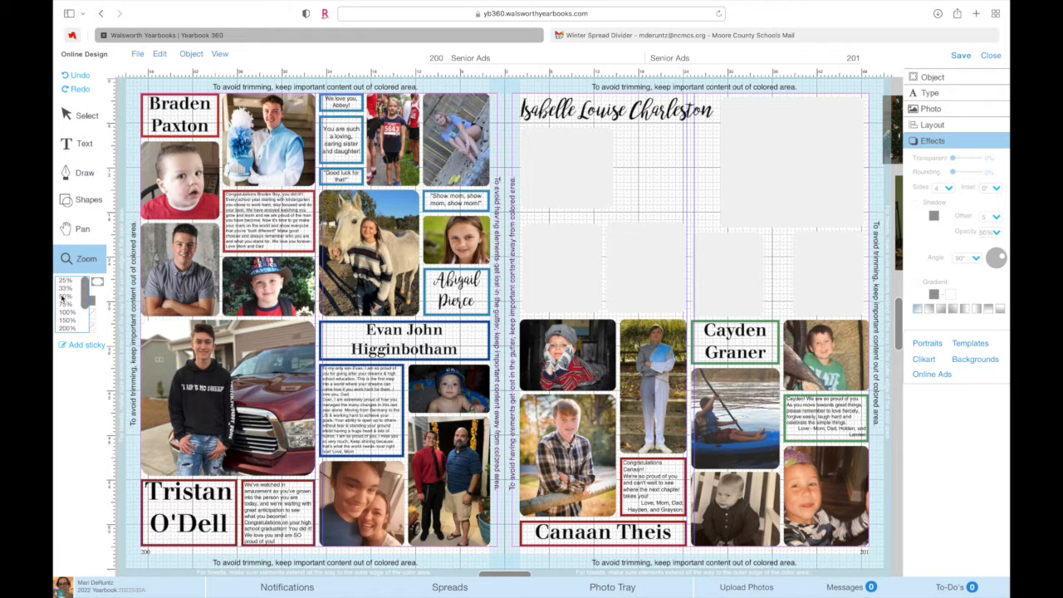
click(64, 296)
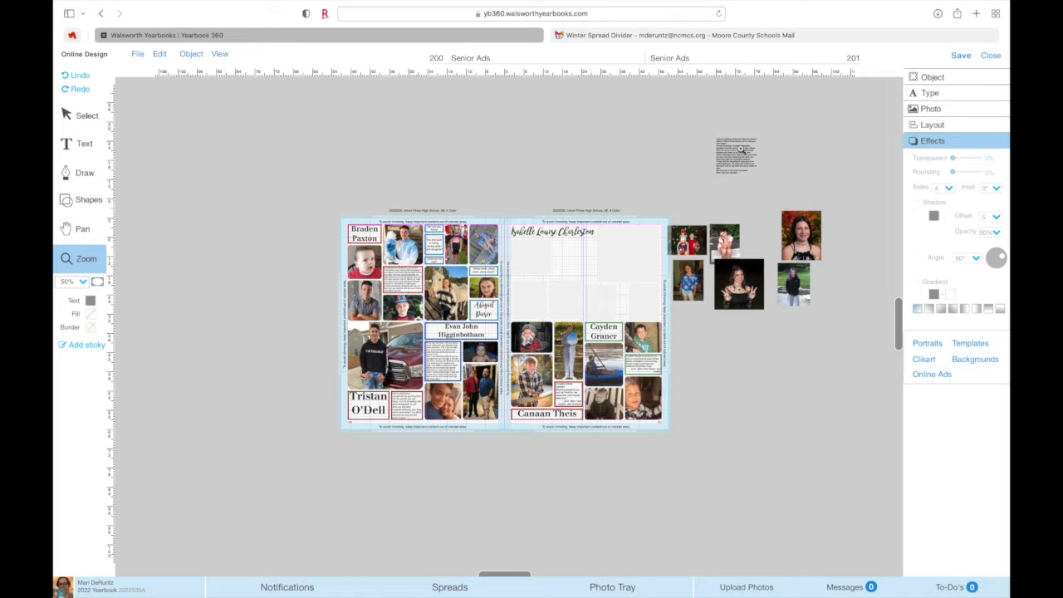
click(81, 117)
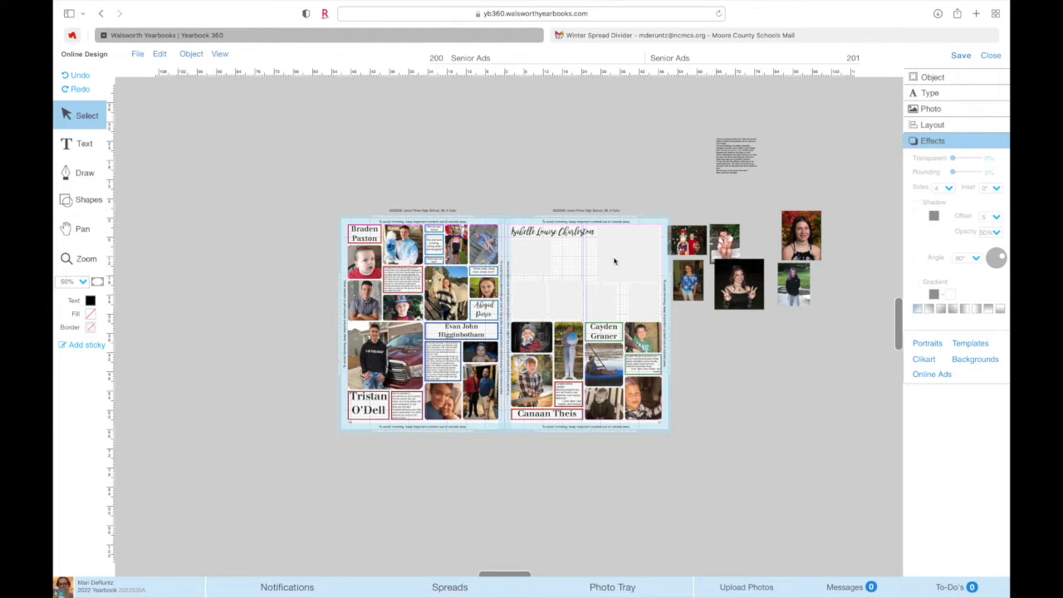
drag(678, 193, 855, 319)
mouse_move(808, 241)
mouse_down()
mouse_move(774, 233)
mouse_move(620, 248)
mouse_move(694, 237)
mouse_move(804, 247)
mouse_up()
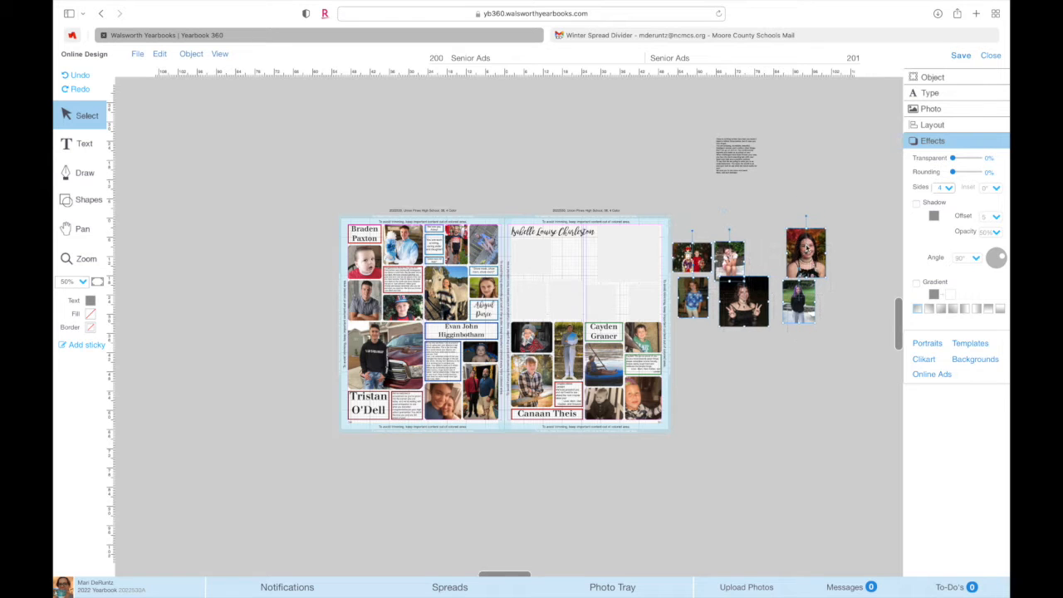
click(754, 382)
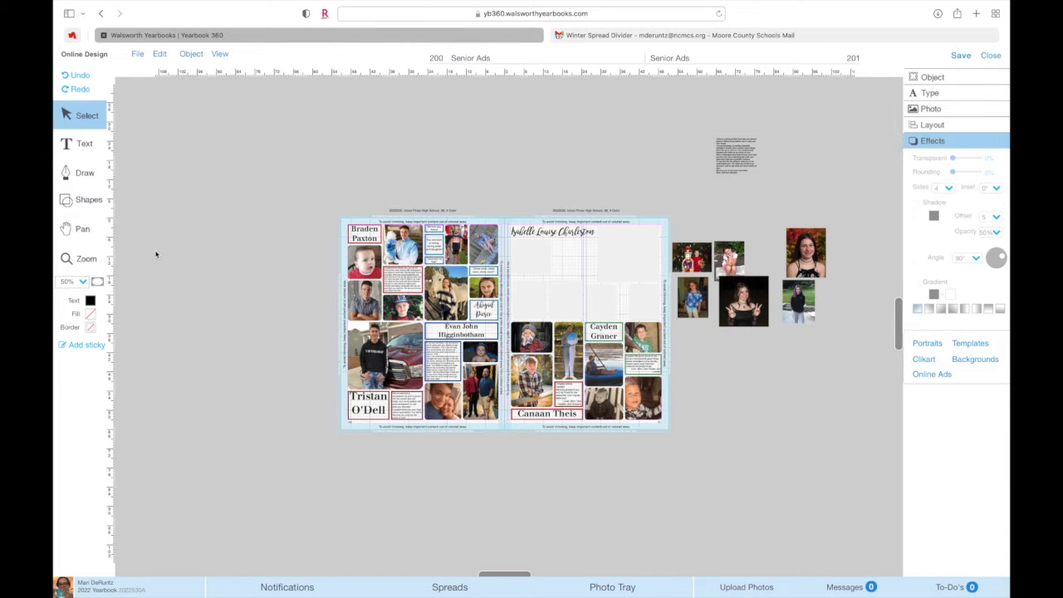
Step: Delete the empty photo frame directly below the student's name on page 201
click(97, 283)
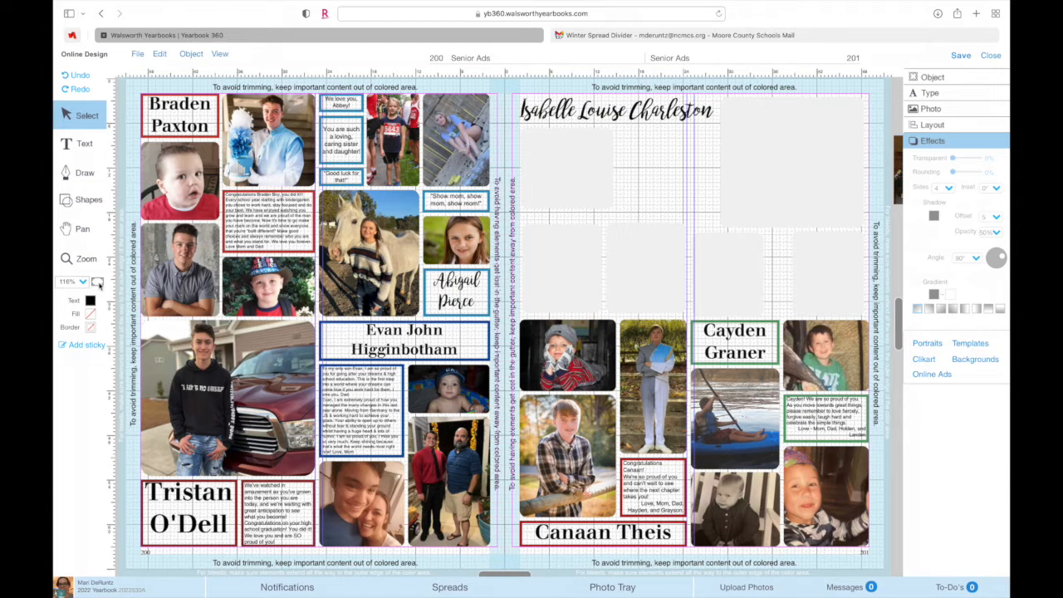
mouse_move(570, 166)
mouse_down()
mouse_move(582, 161)
mouse_move(573, 167)
mouse_up()
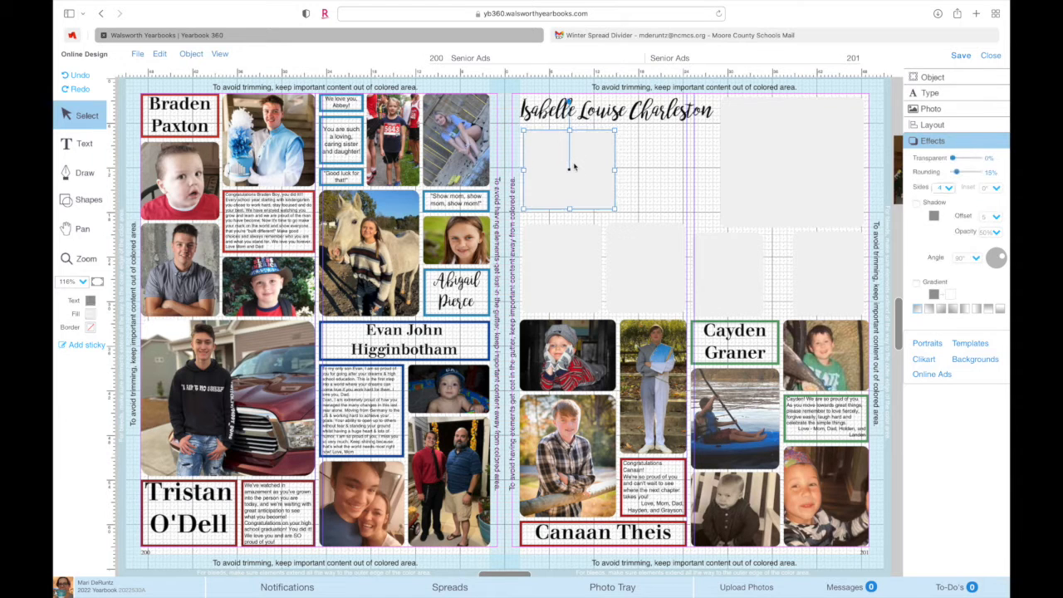
key(Delete)
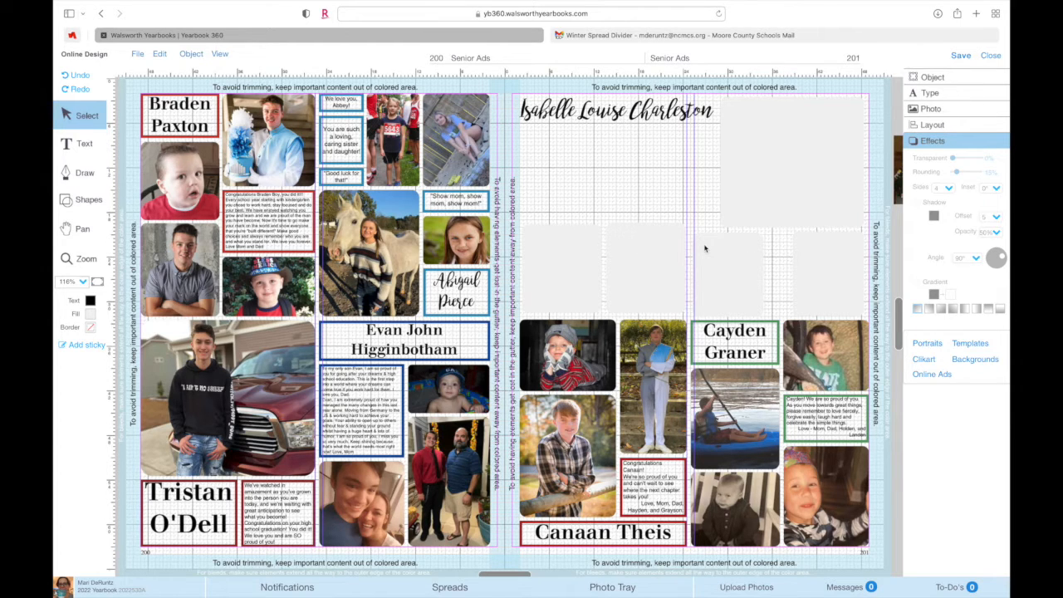
Step: Sort the loose photos on the pasteboard, lining up the four vertical ones in an upper row and the horizontal and square ones below
drag(516, 576, 736, 549)
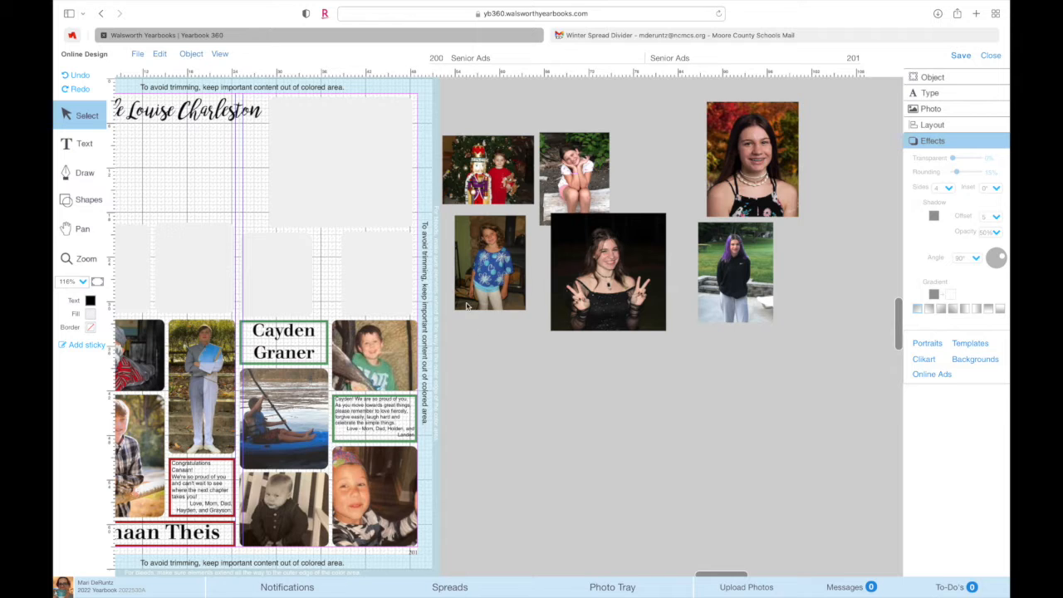
drag(484, 184, 503, 397)
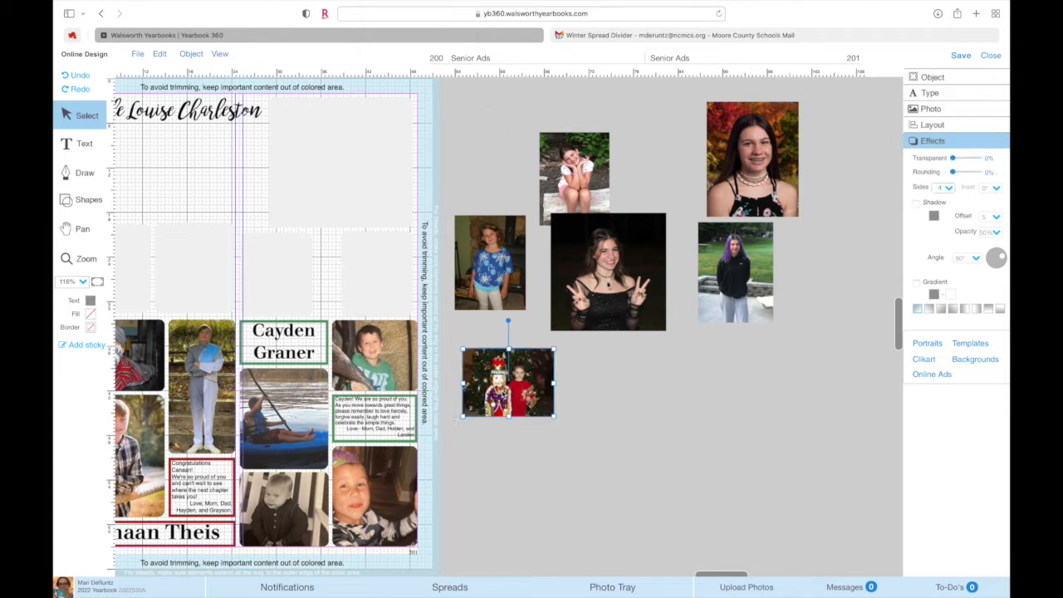
drag(621, 297, 640, 399)
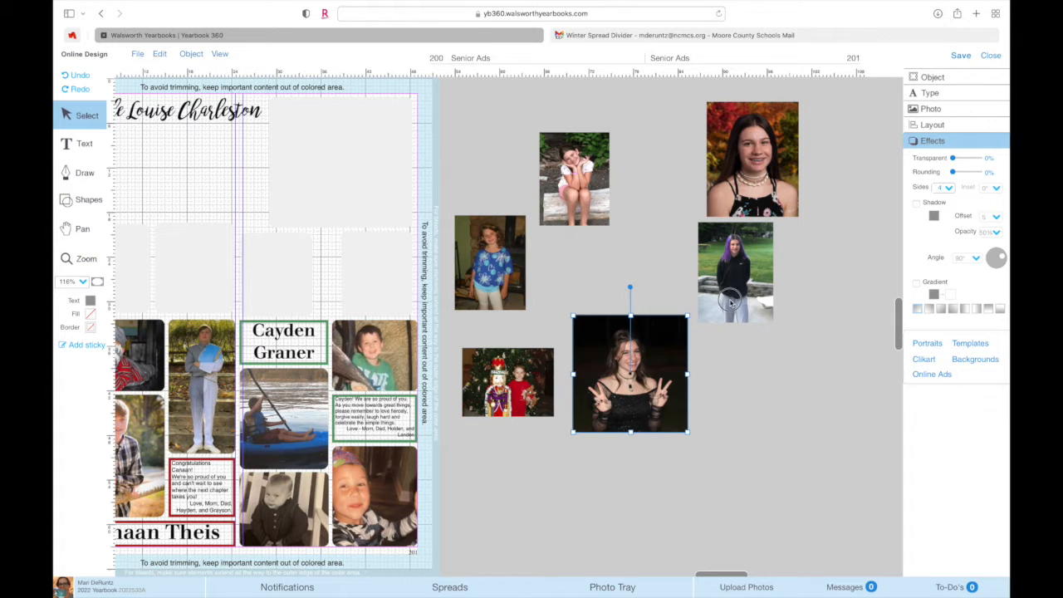
drag(731, 302, 652, 186)
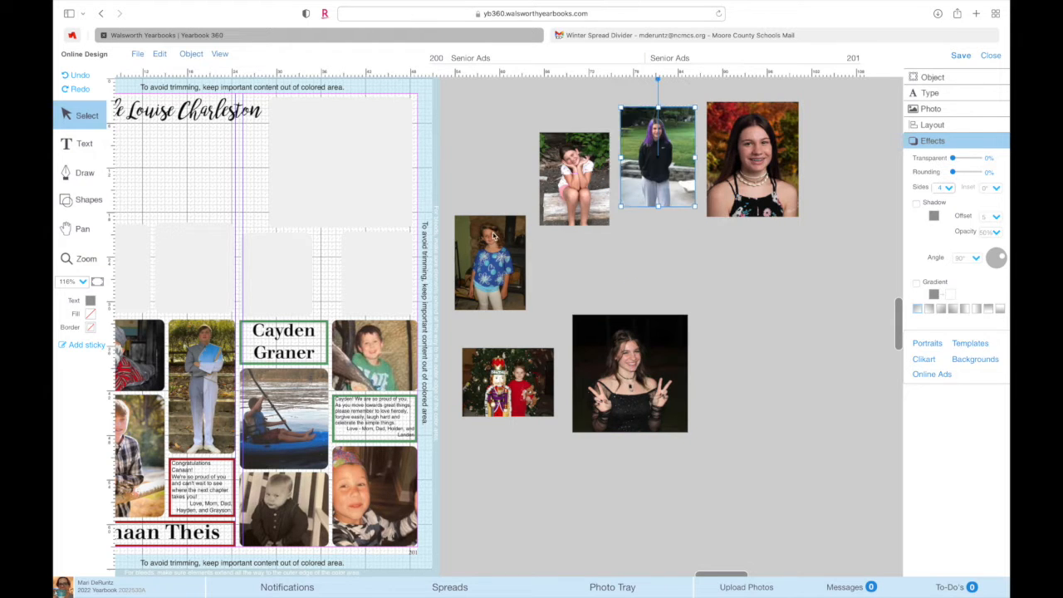
drag(493, 237, 499, 148)
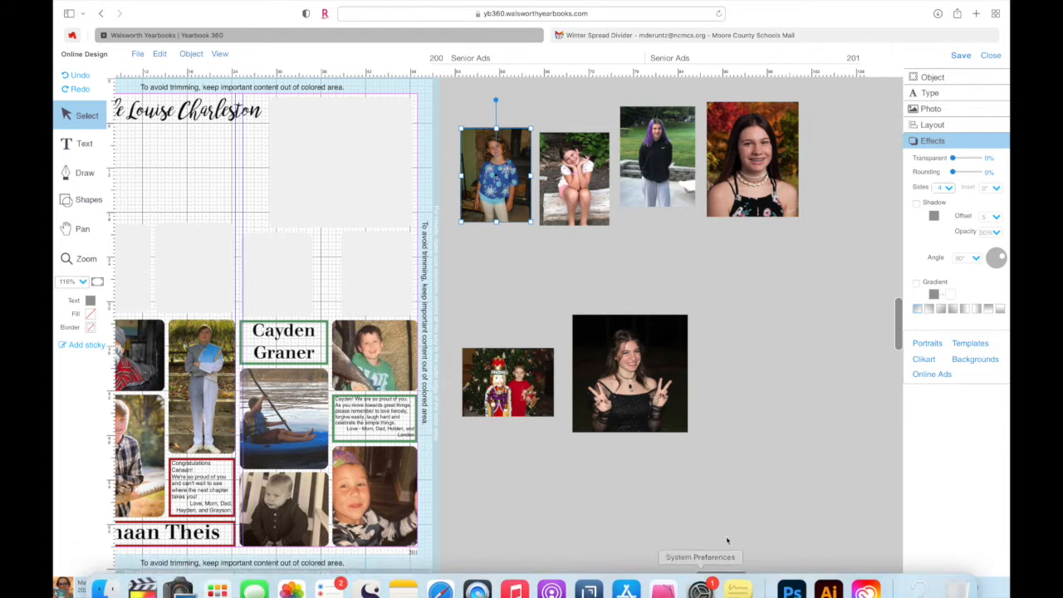
Step: Examine the five remaining empty photo frames in the upper ad on page 201, one at a time
drag(716, 573, 603, 563)
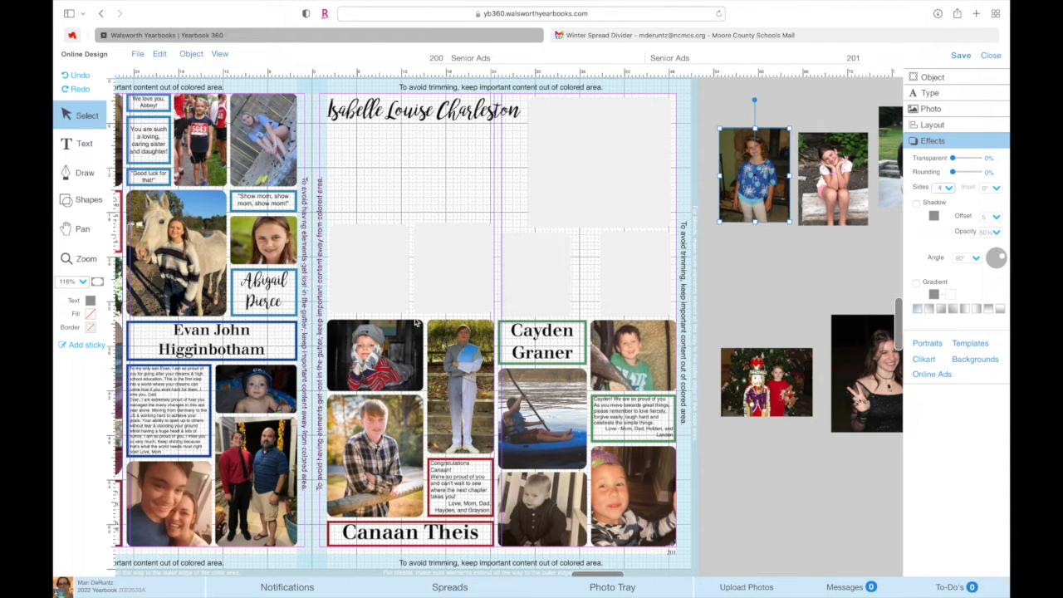
click(373, 266)
click(447, 255)
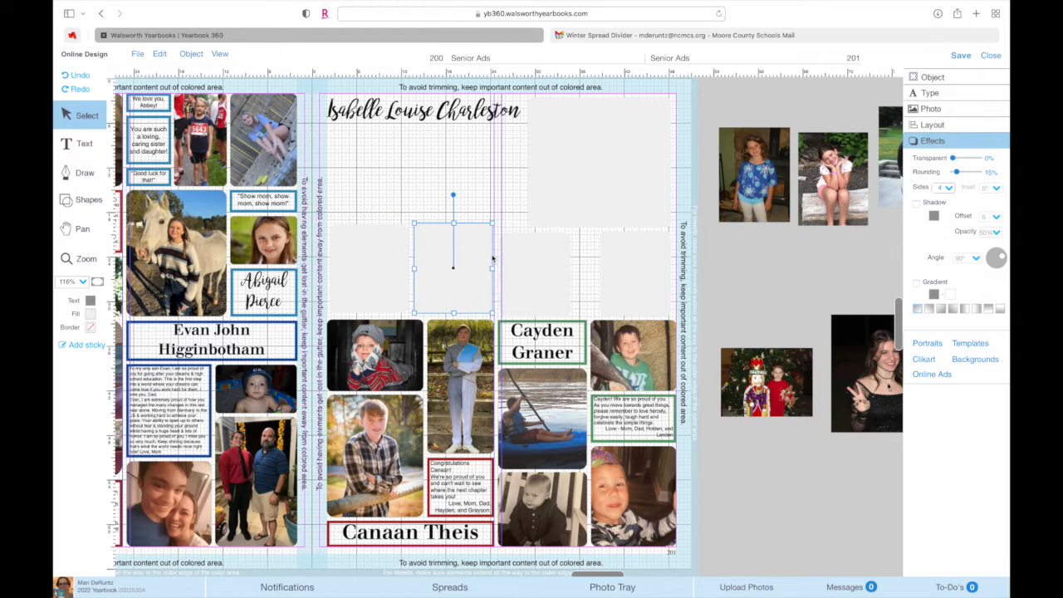
click(537, 262)
click(629, 263)
click(589, 167)
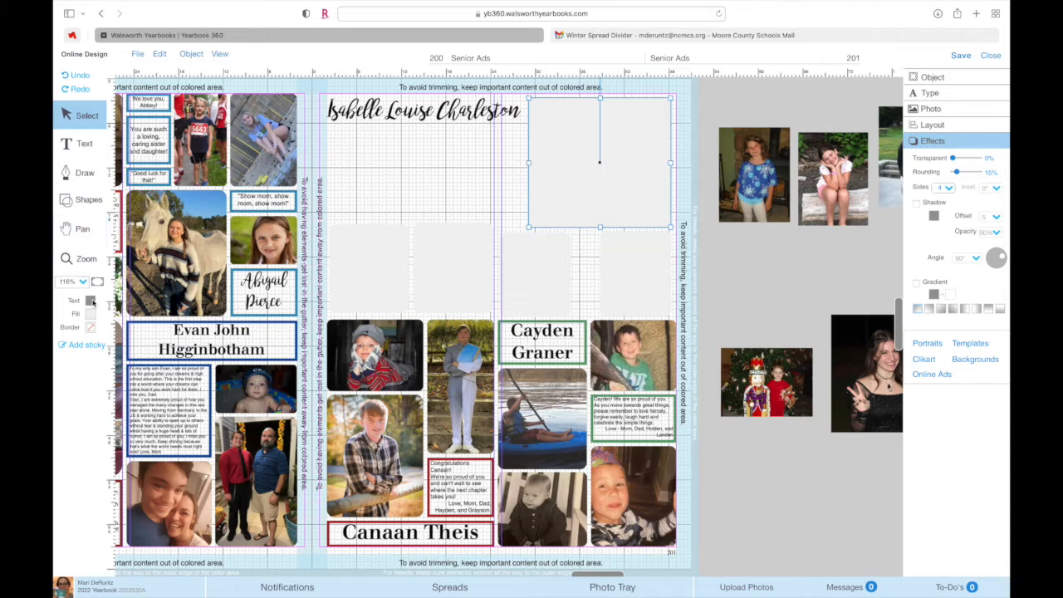
Step: Add a vertical rectangle frame about 10p8 wide and 12p10 high below the student's name, above the first frame of the lower row
click(78, 204)
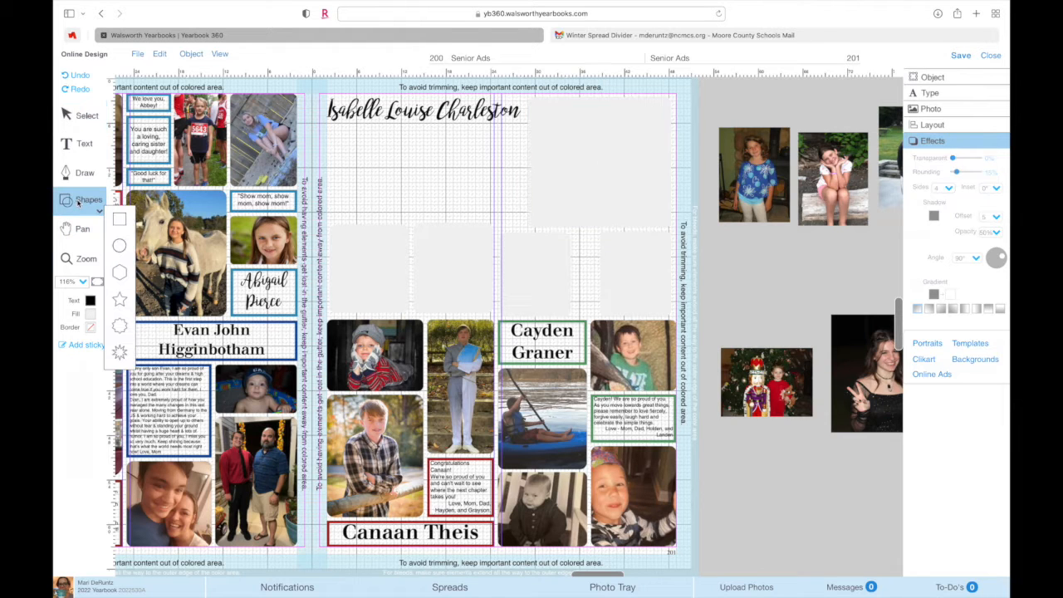
click(119, 219)
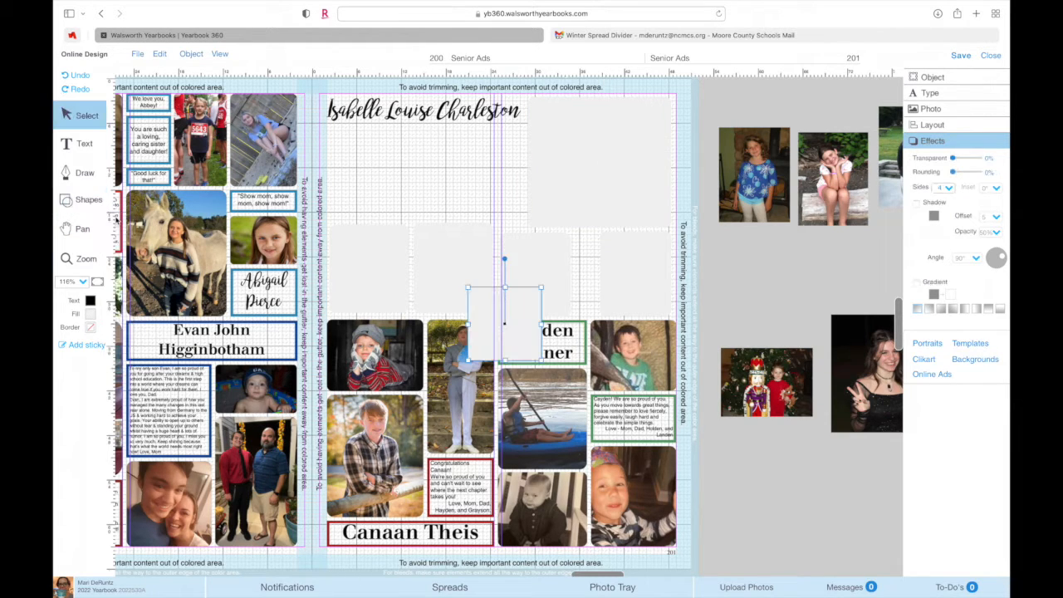
drag(489, 304, 348, 142)
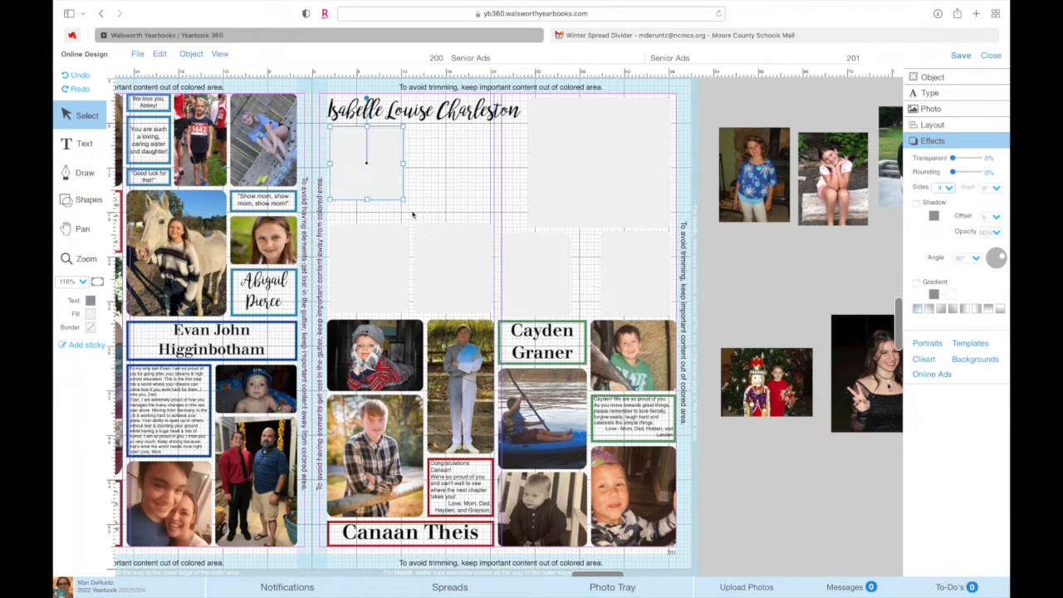
drag(404, 201, 407, 220)
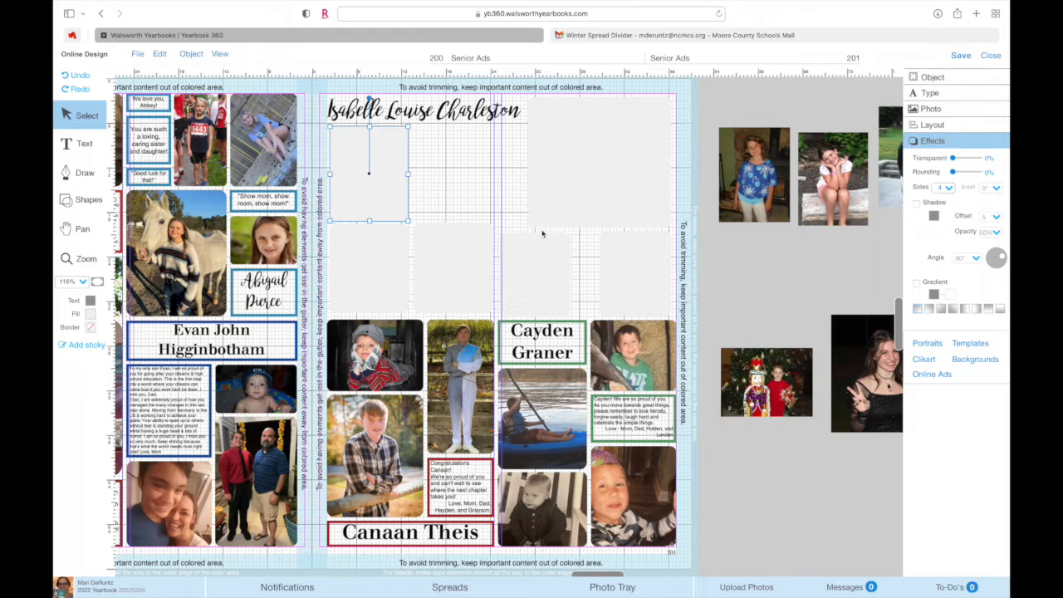
click(450, 171)
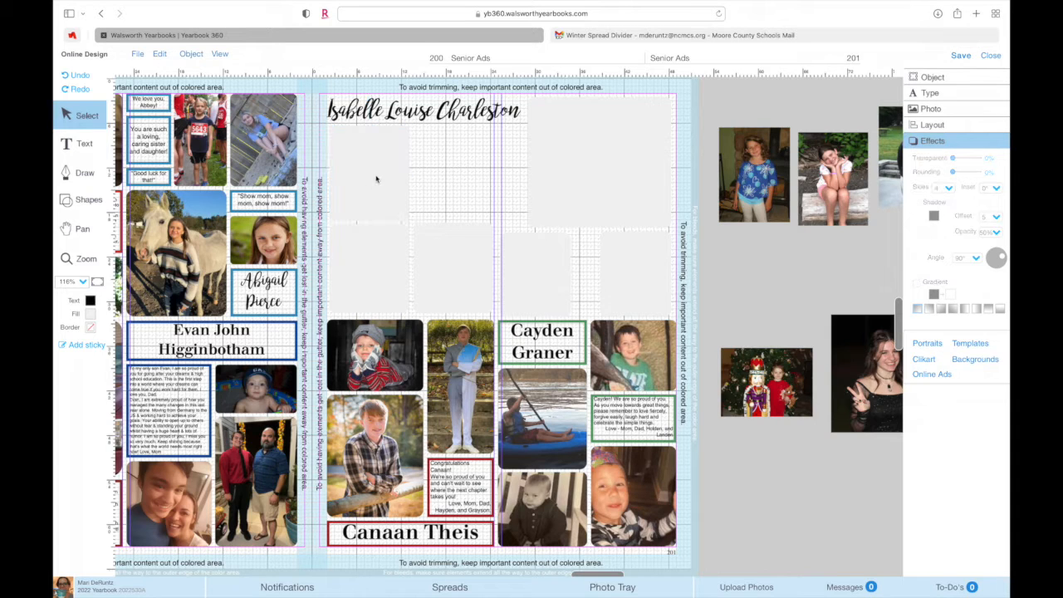
Step: Set the corner rounding of the new rectangle frame to 15%
click(377, 178)
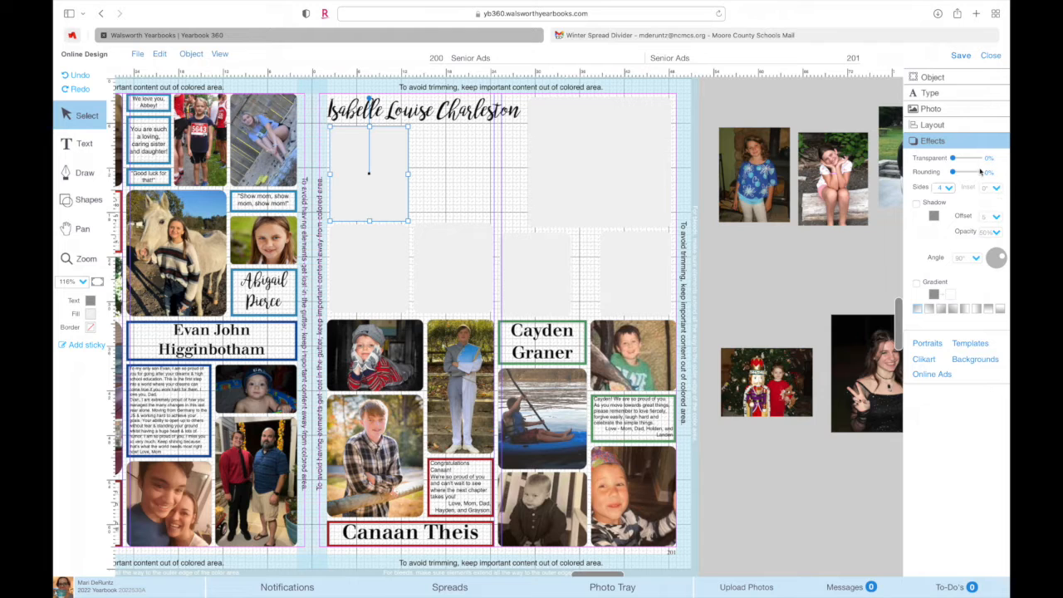
click(934, 78)
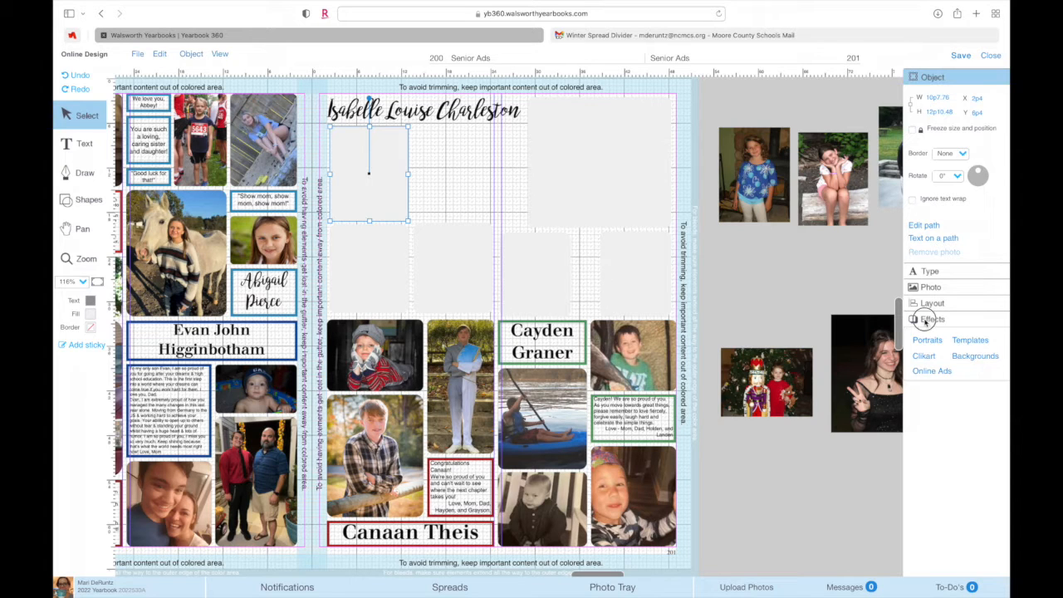
click(928, 319)
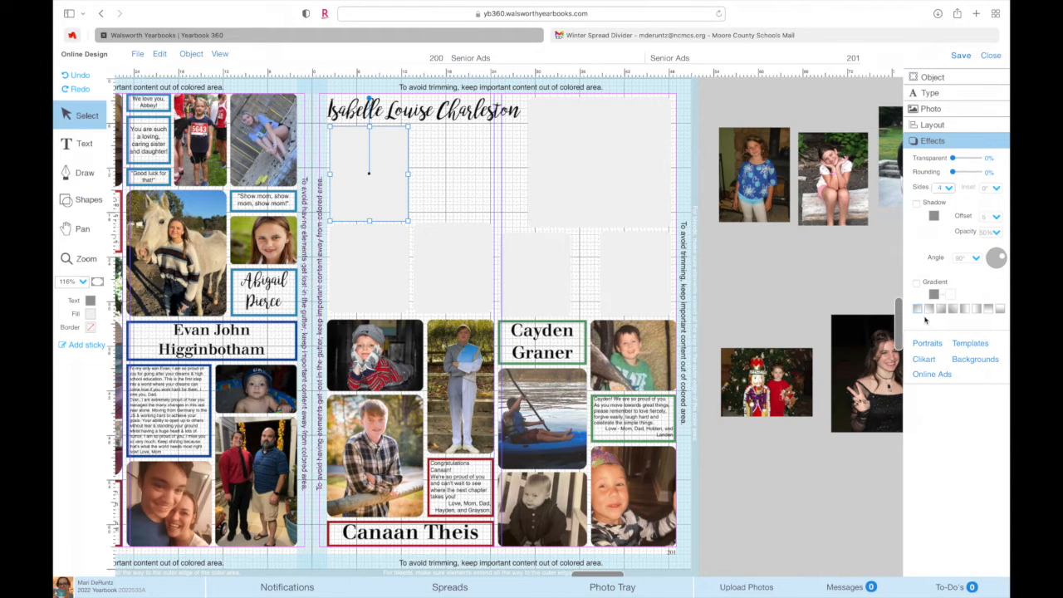
click(976, 172)
text(15)
key(Return)
click(466, 164)
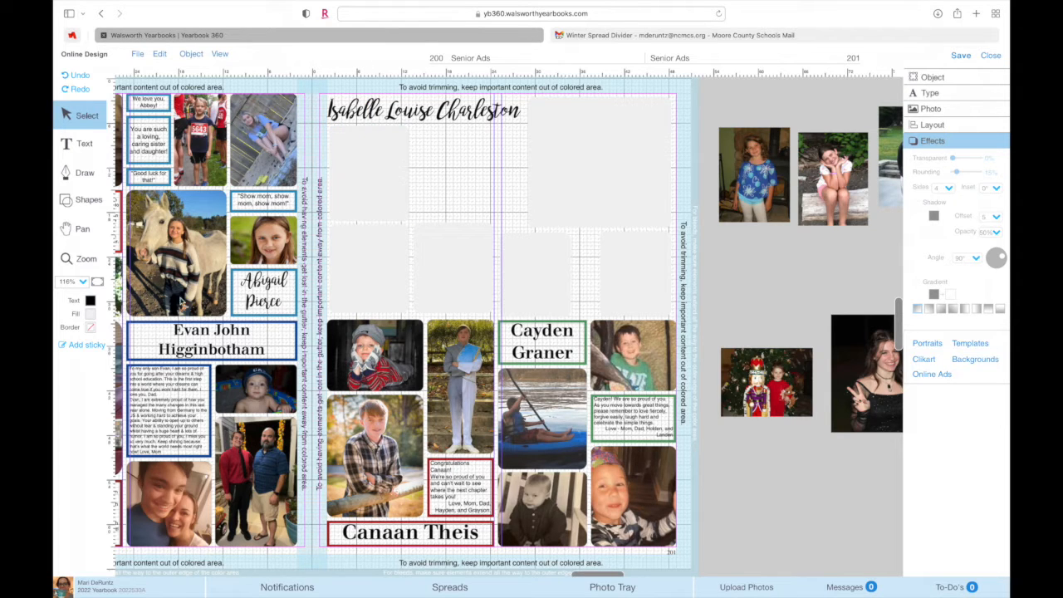
Step: Inspect the new frame's rounded corners and its spacing to the neighbouring frames up close
click(81, 262)
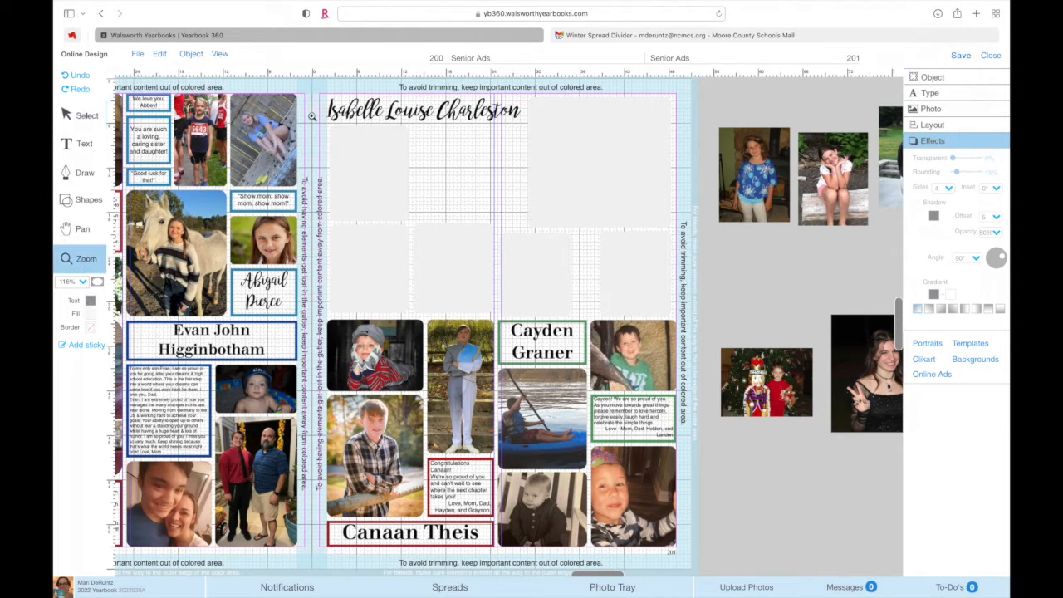
drag(312, 116, 457, 239)
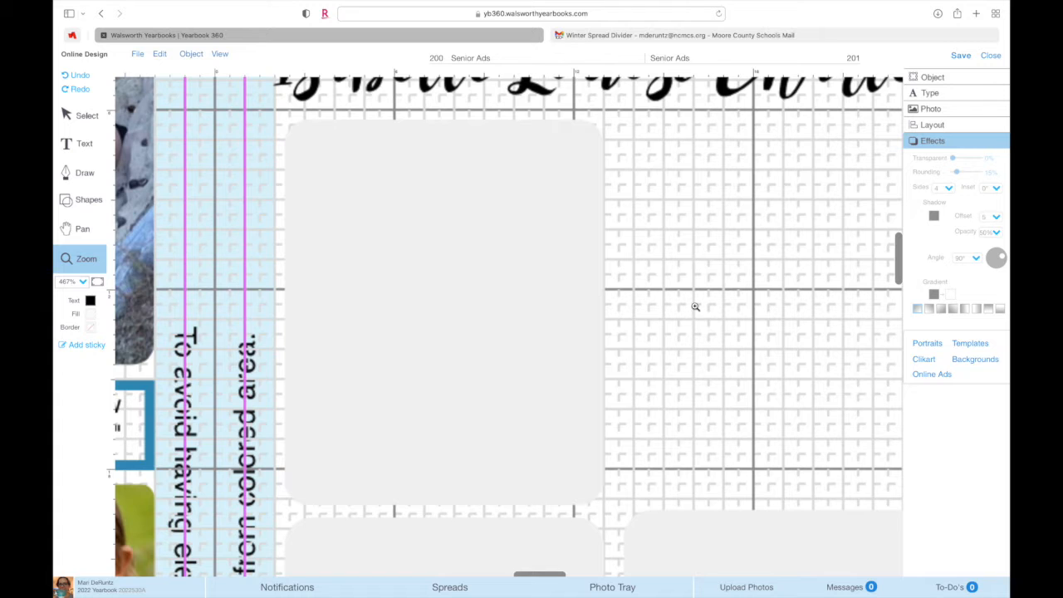
click(98, 283)
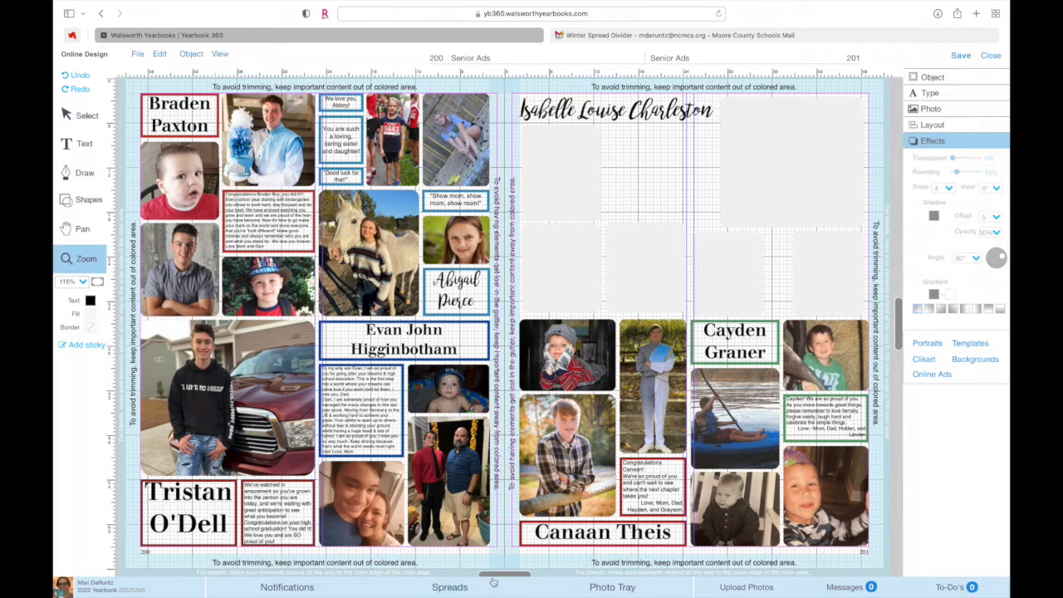
Step: Move the family's message from the pasteboard above page 201 into the space below the student's name
drag(497, 576, 681, 551)
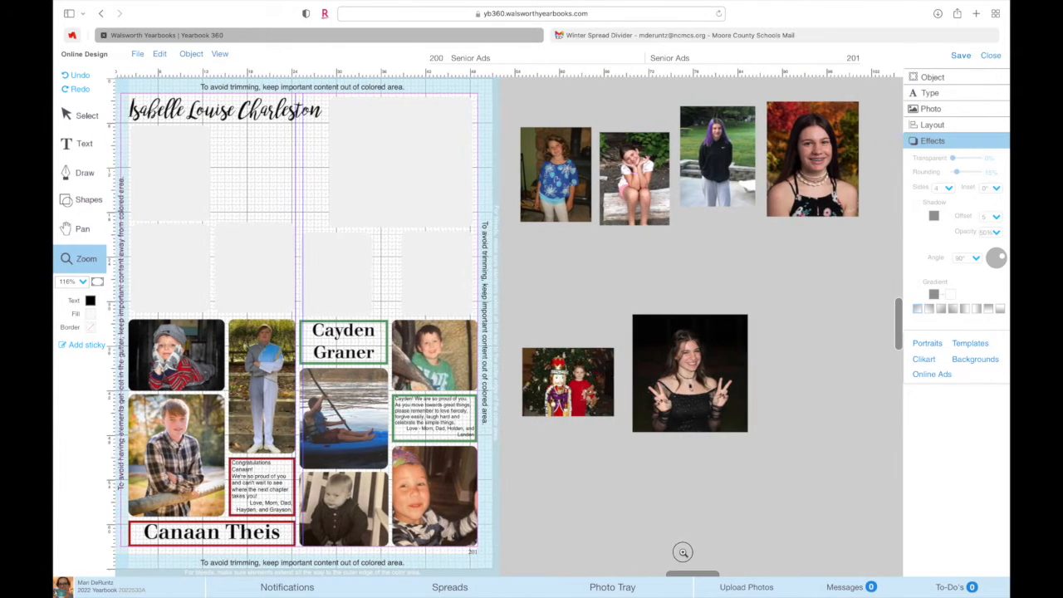
drag(898, 317, 891, 224)
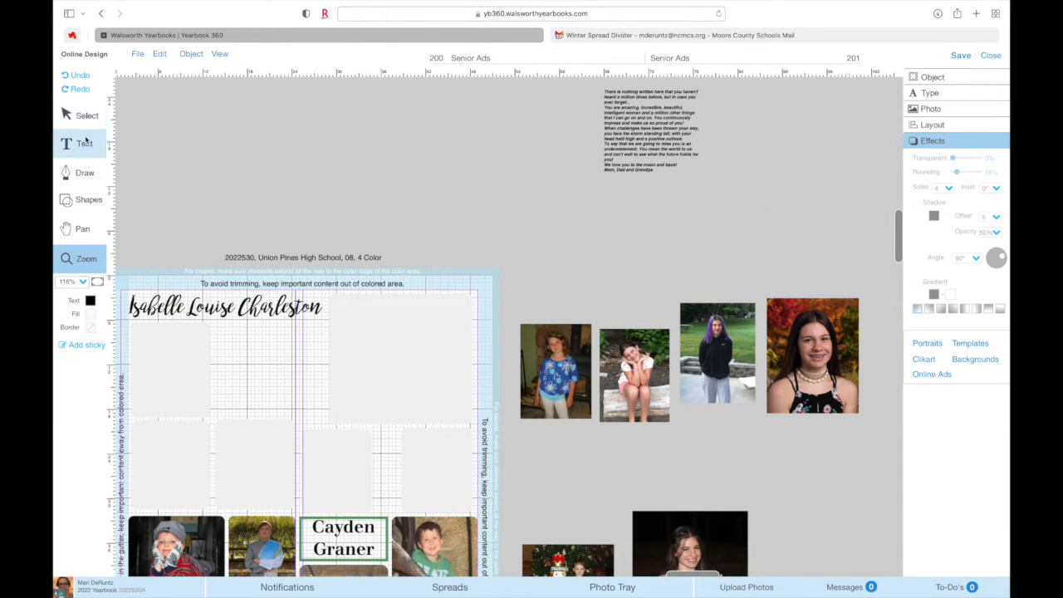
click(86, 119)
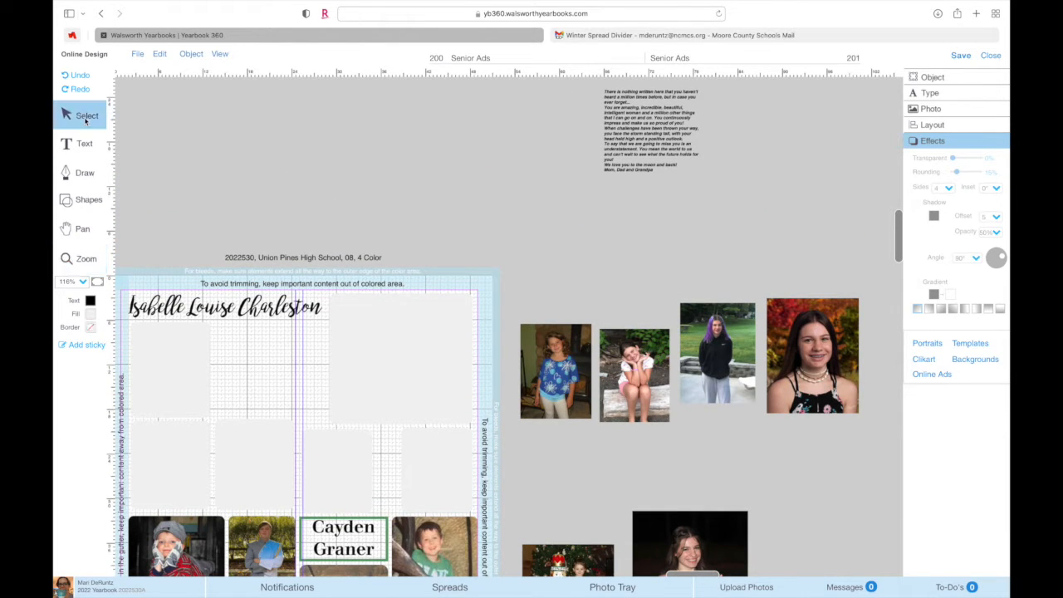
drag(651, 109, 268, 342)
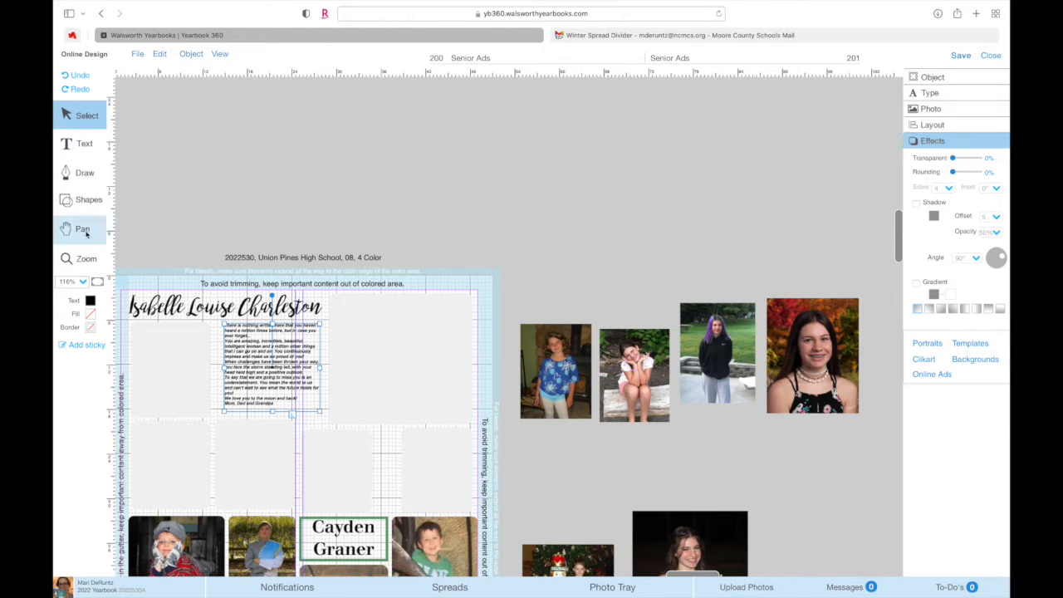
click(96, 283)
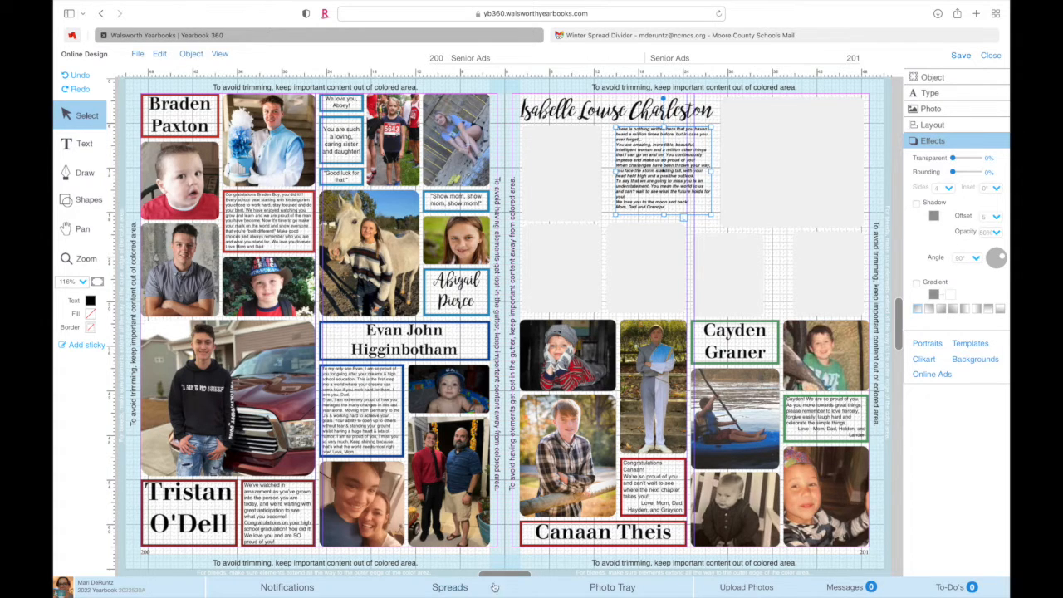
Step: Look through the Photo Tray's Senior Tribute folders for the student's submitted photos
click(598, 588)
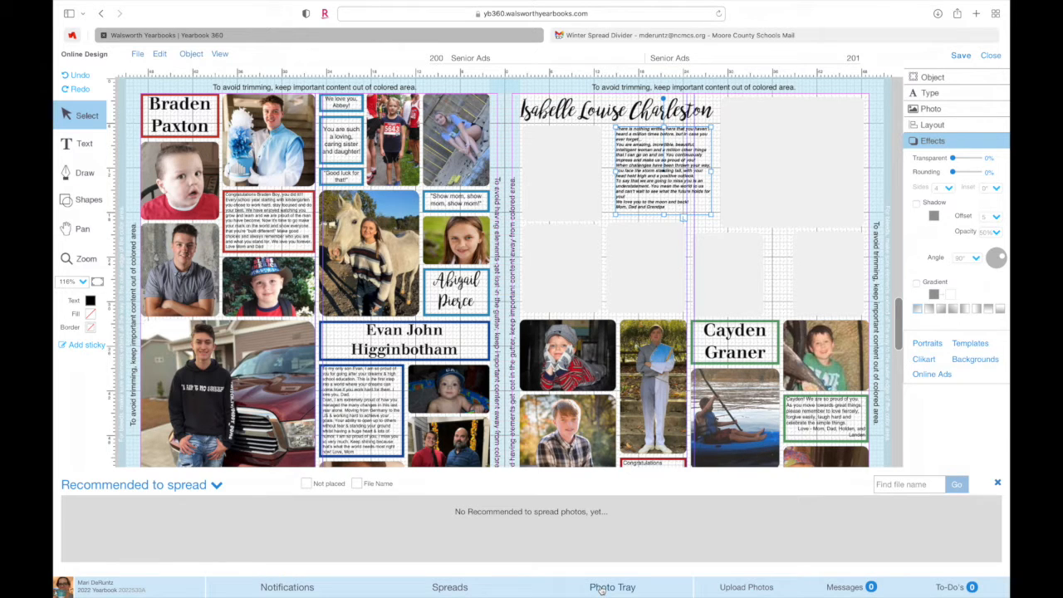
click(127, 489)
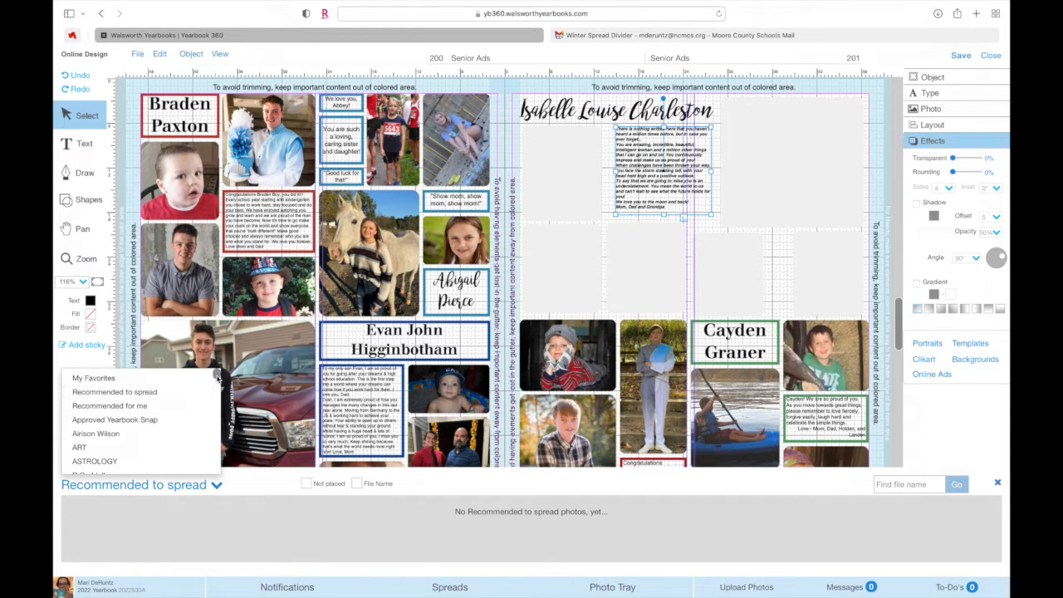
drag(217, 376, 210, 422)
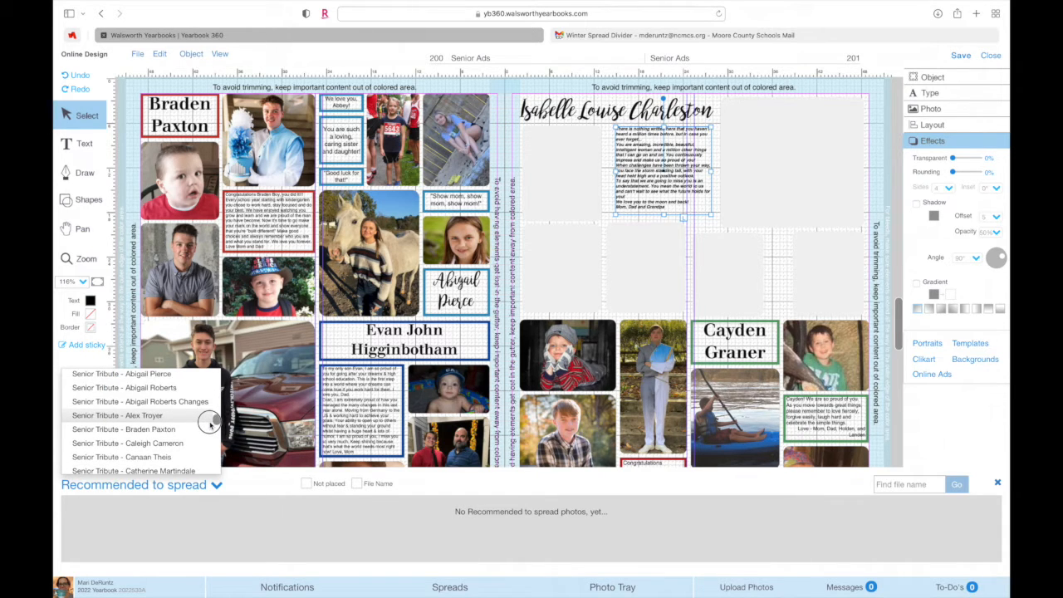
drag(210, 423, 215, 431)
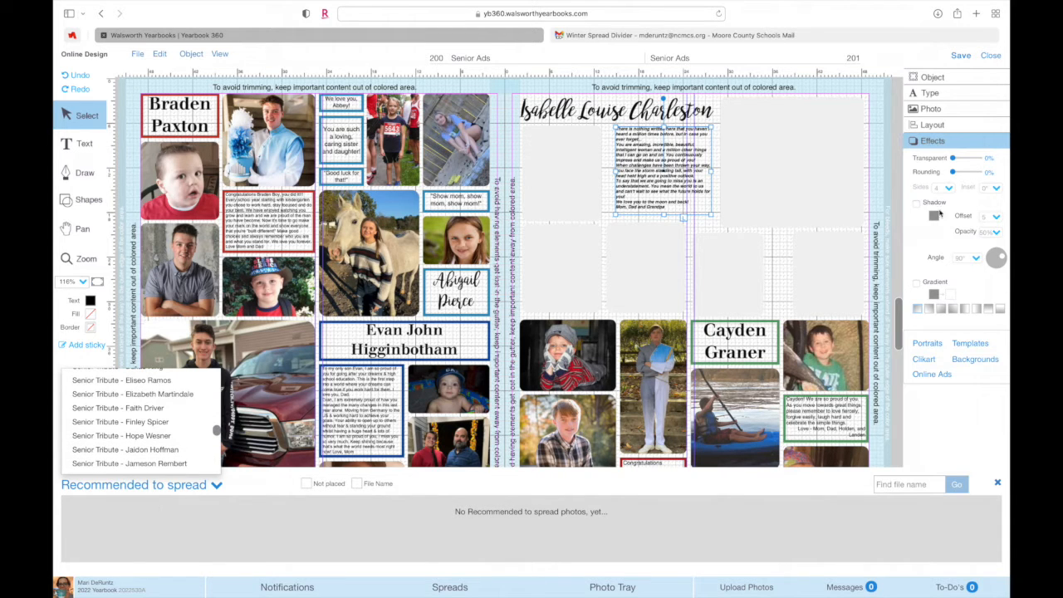
Step: Open the Online Ads submissions and select the half-page ad of the student named on page 201
click(931, 374)
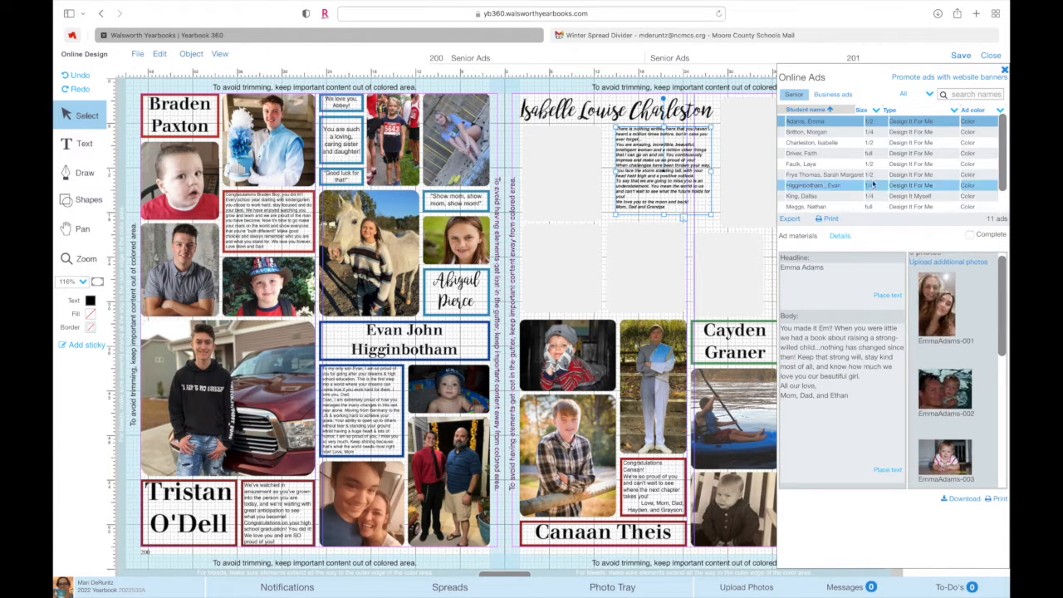
click(829, 143)
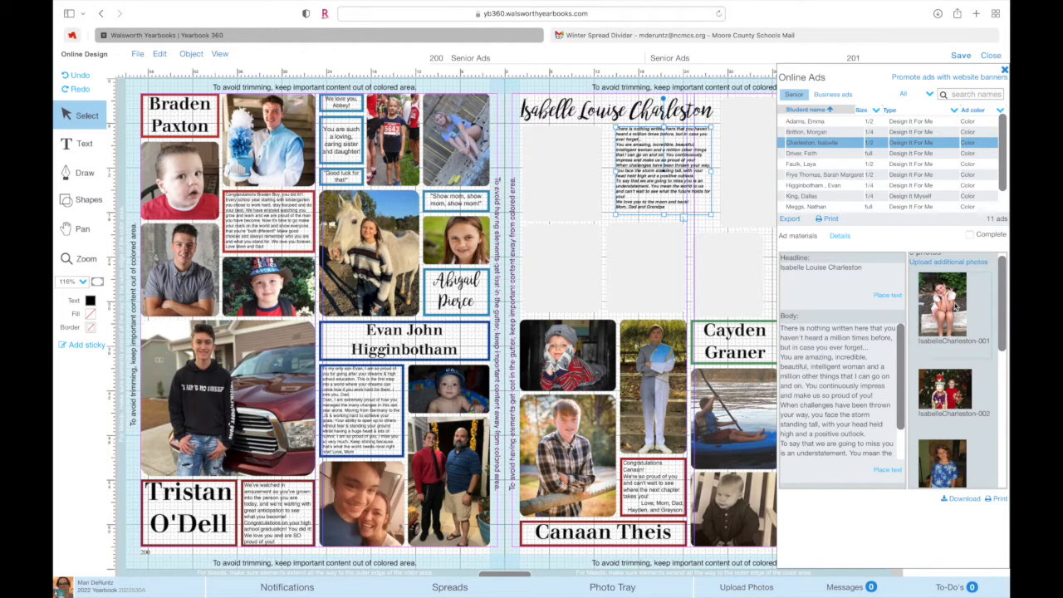
drag(1004, 306, 981, 270)
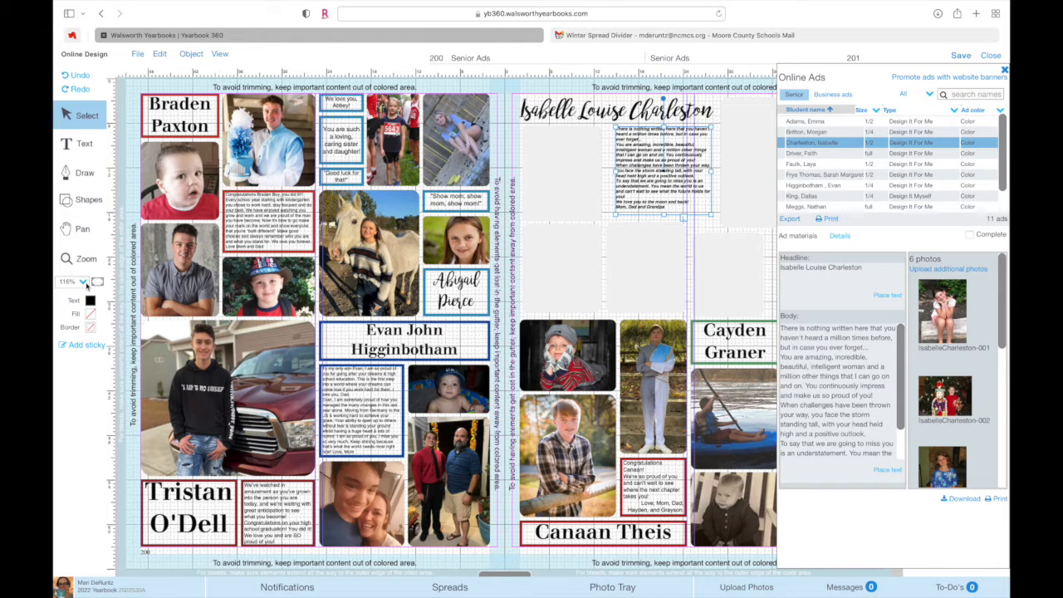
Step: Place submitted photo 005 in the large upper frame and photo 006 in the frame below the student's name
click(76, 236)
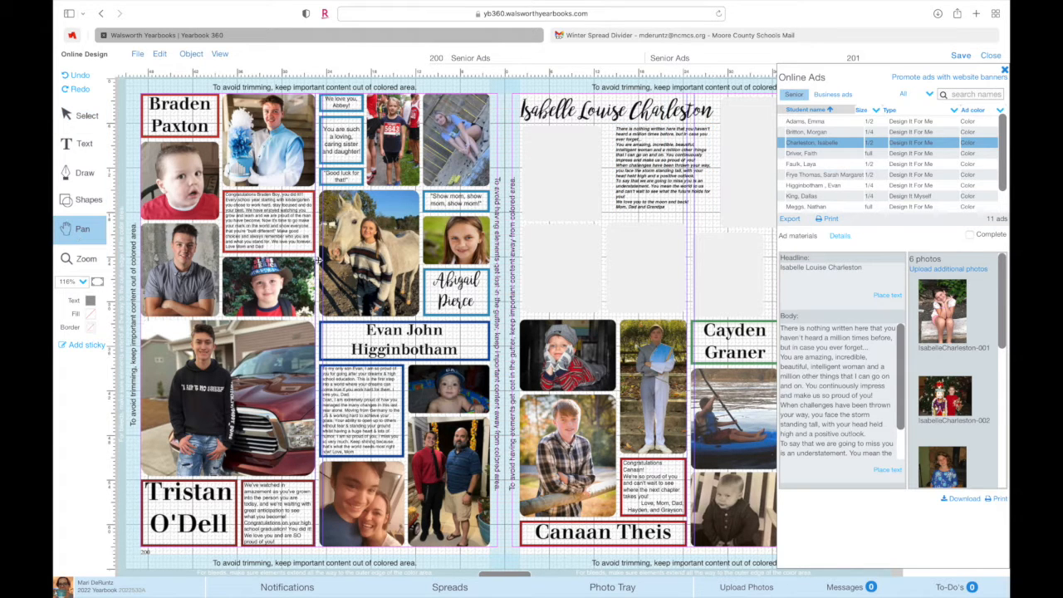
drag(503, 235, 399, 239)
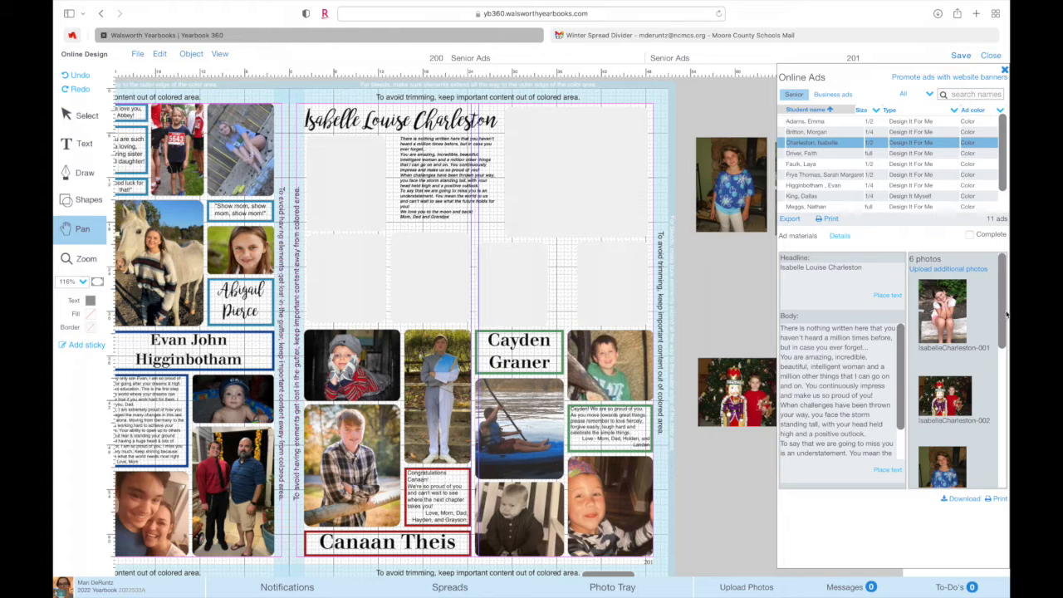
drag(1006, 313, 995, 422)
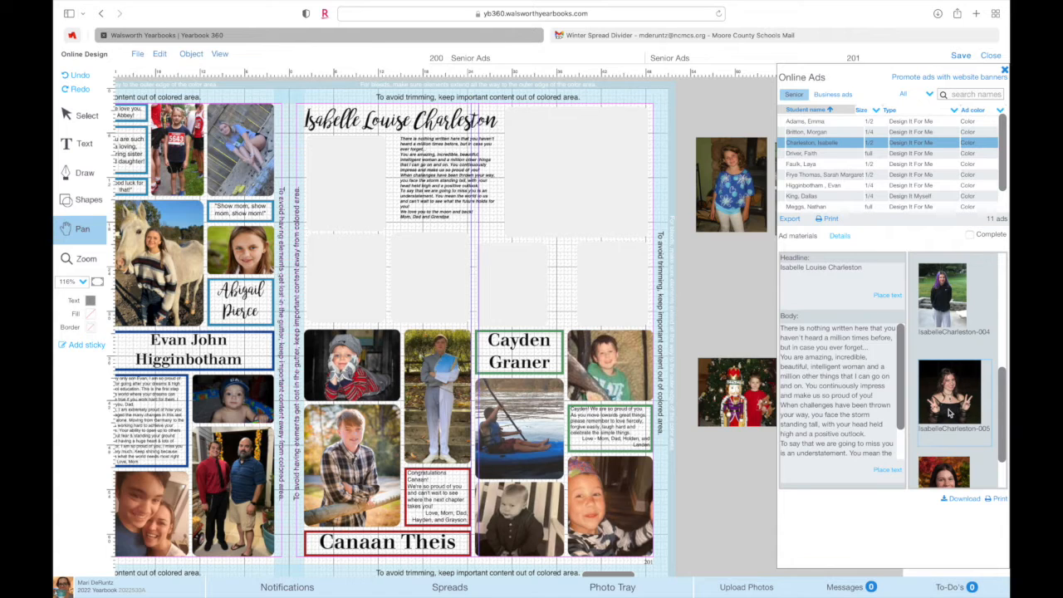
drag(951, 408, 575, 204)
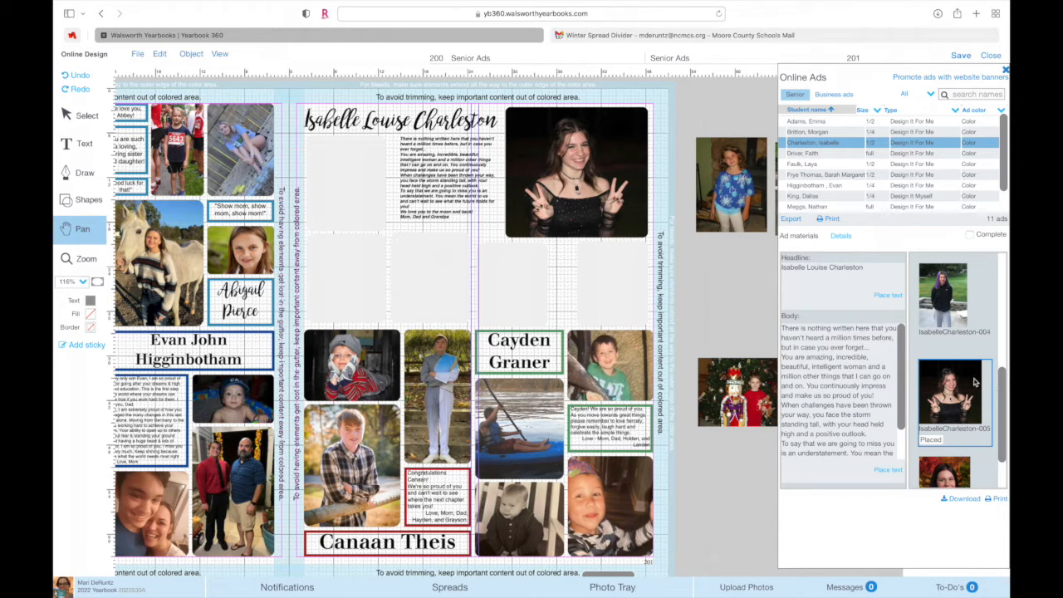
drag(1003, 389, 1003, 418)
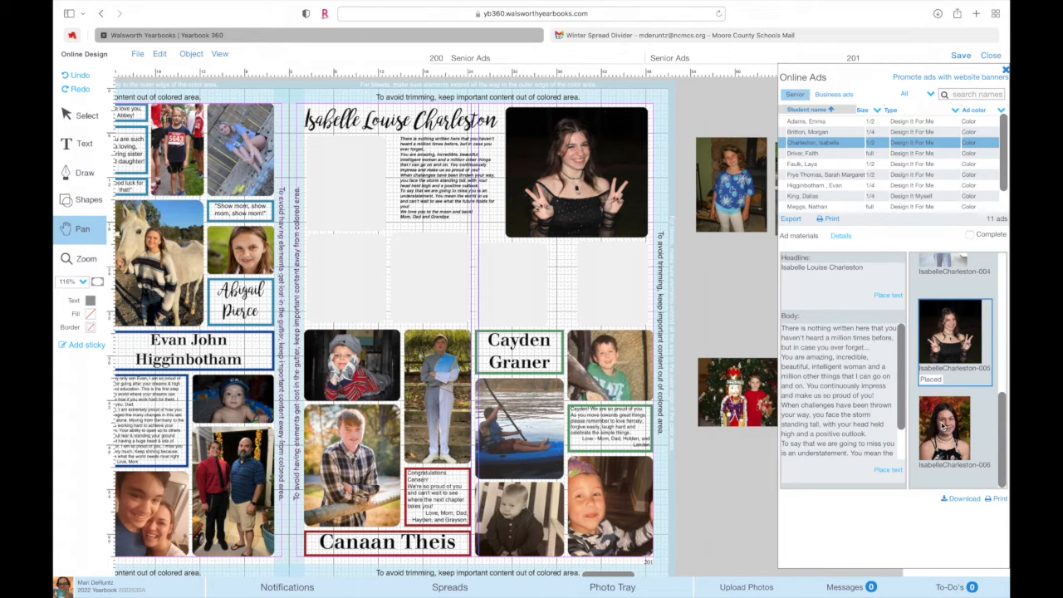
drag(942, 426, 335, 185)
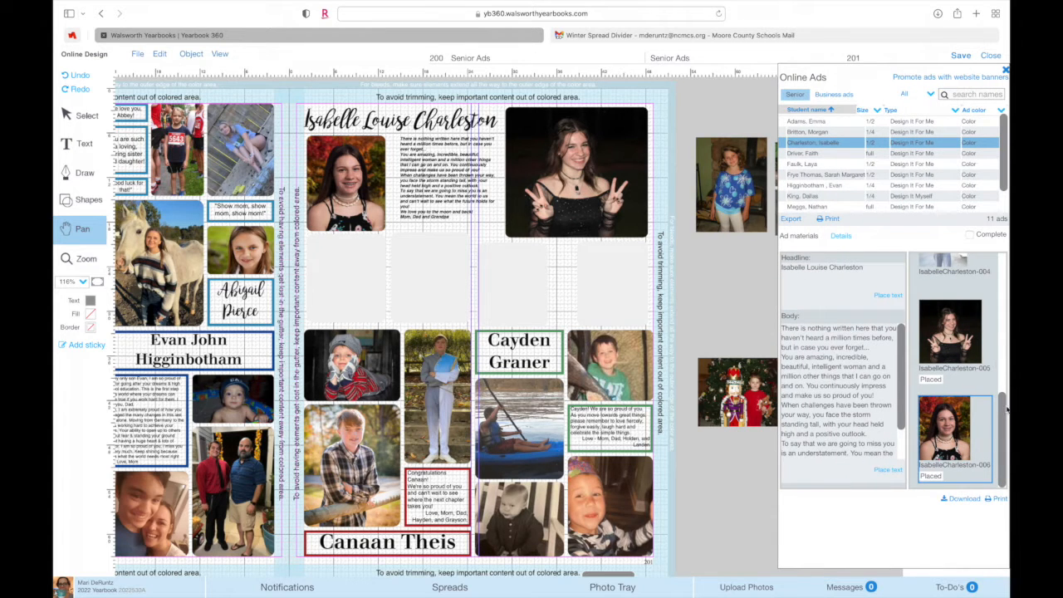
Step: Place submitted photo 003 in the second frame of the lower row and photo 004 in the first frame
drag(1003, 419, 1007, 337)
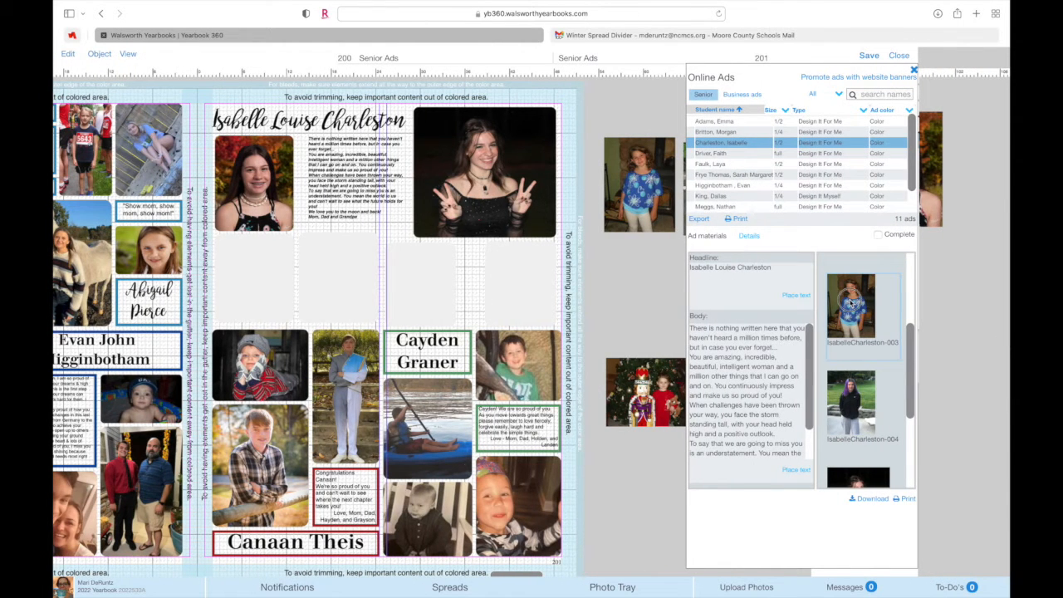
drag(855, 303, 336, 273)
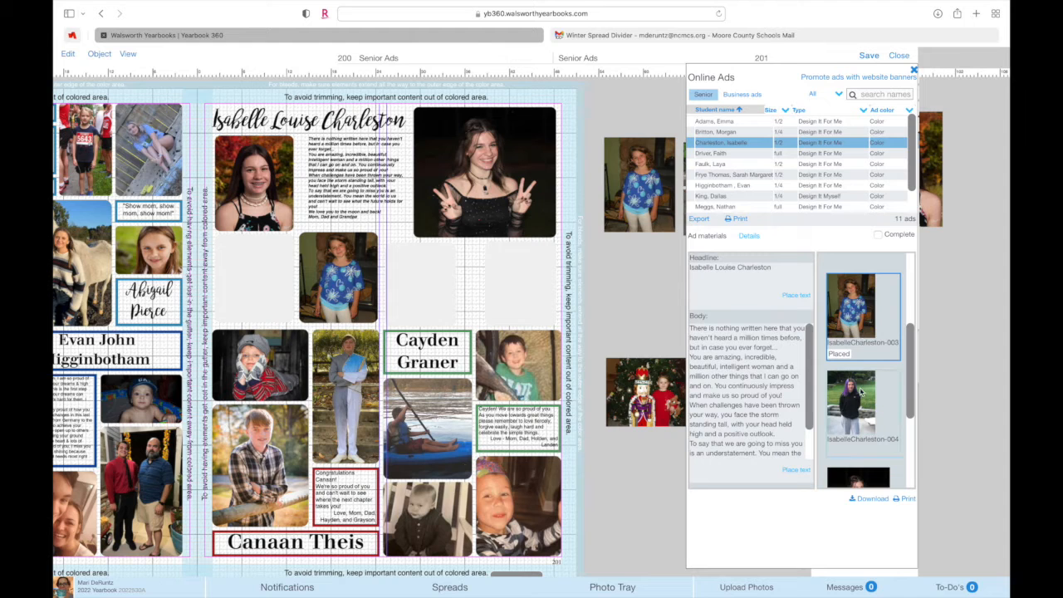
drag(859, 392, 254, 270)
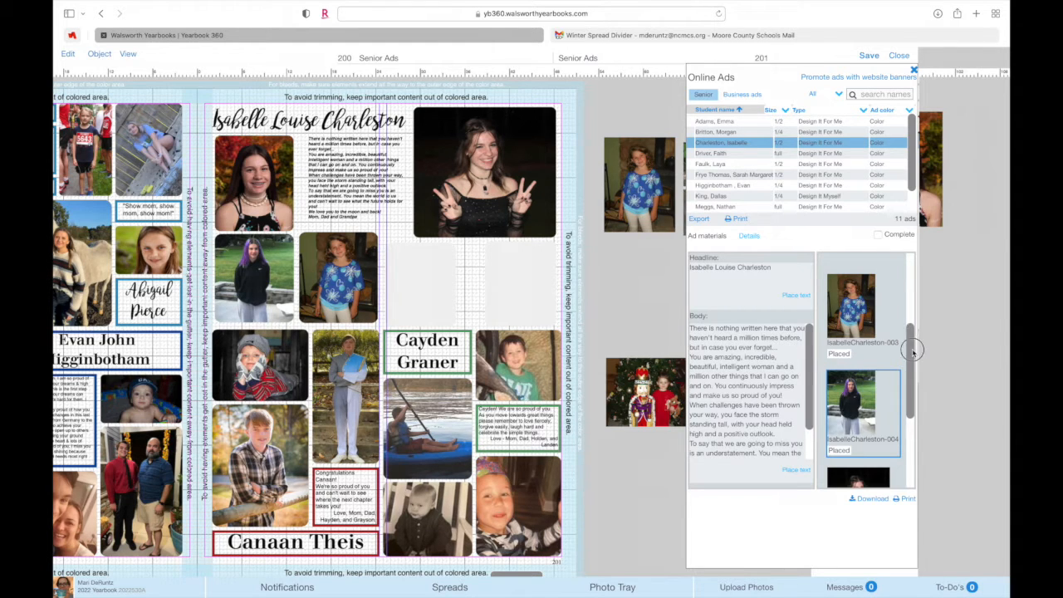
Step: Look through the student's remaining submitted photos, 001 and 002, and close the Online Ads submissions
drag(912, 346, 916, 283)
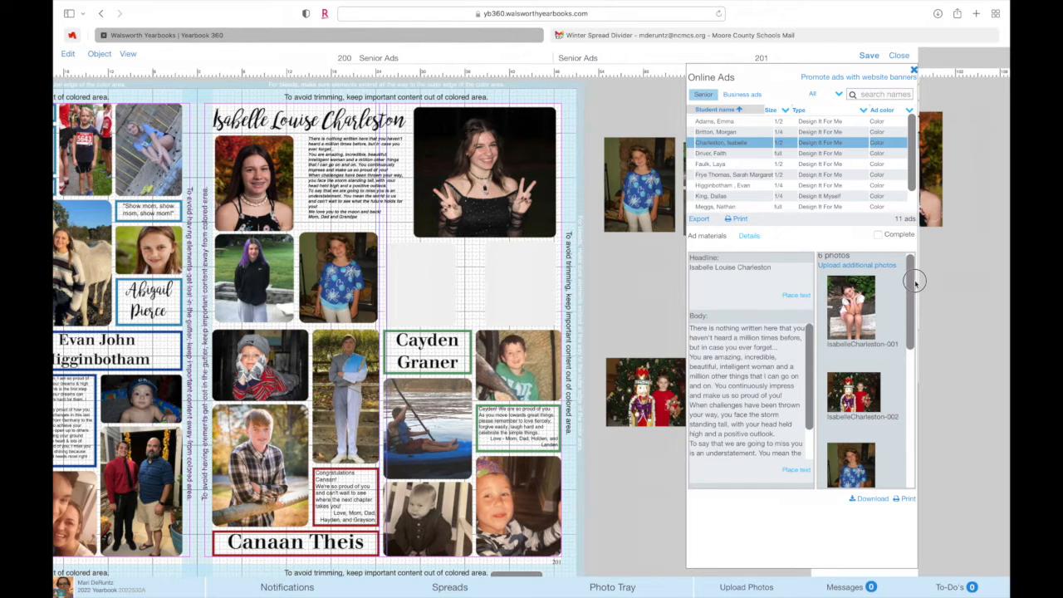
drag(916, 282, 920, 302)
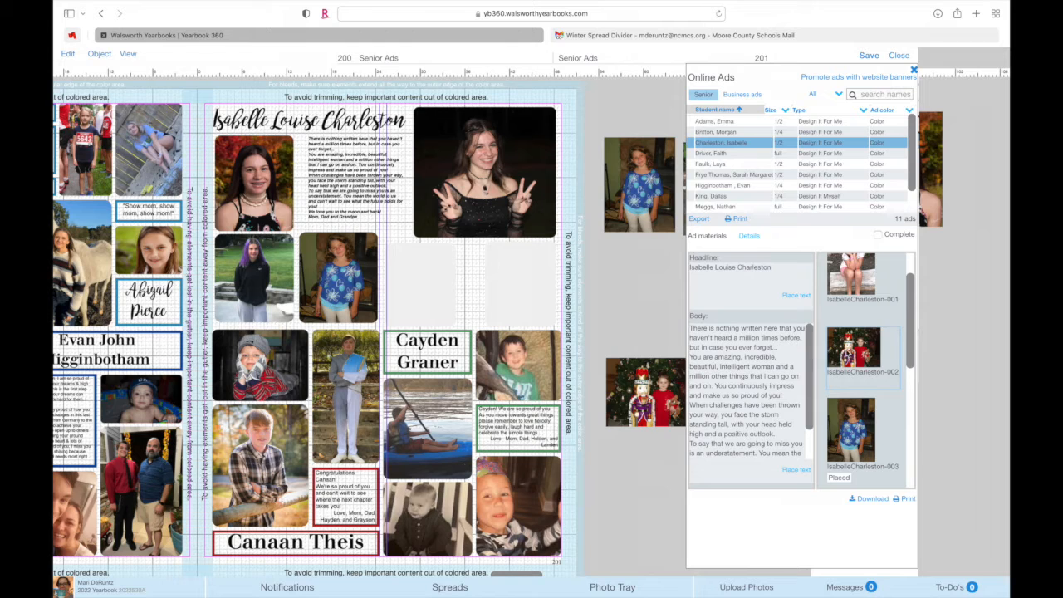
drag(413, 279, 411, 278)
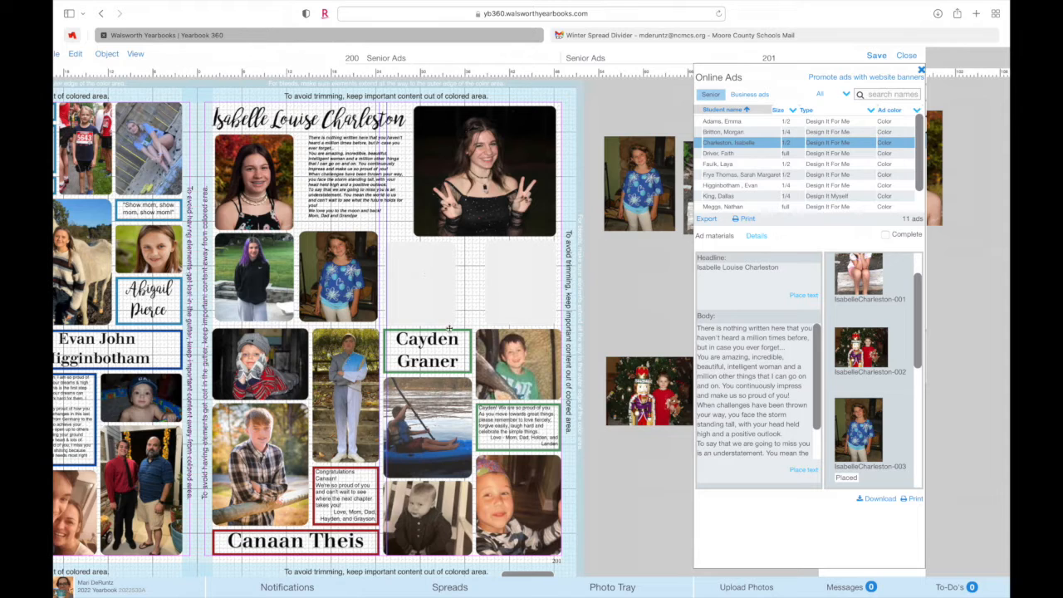
scroll(435, 293, left, 4)
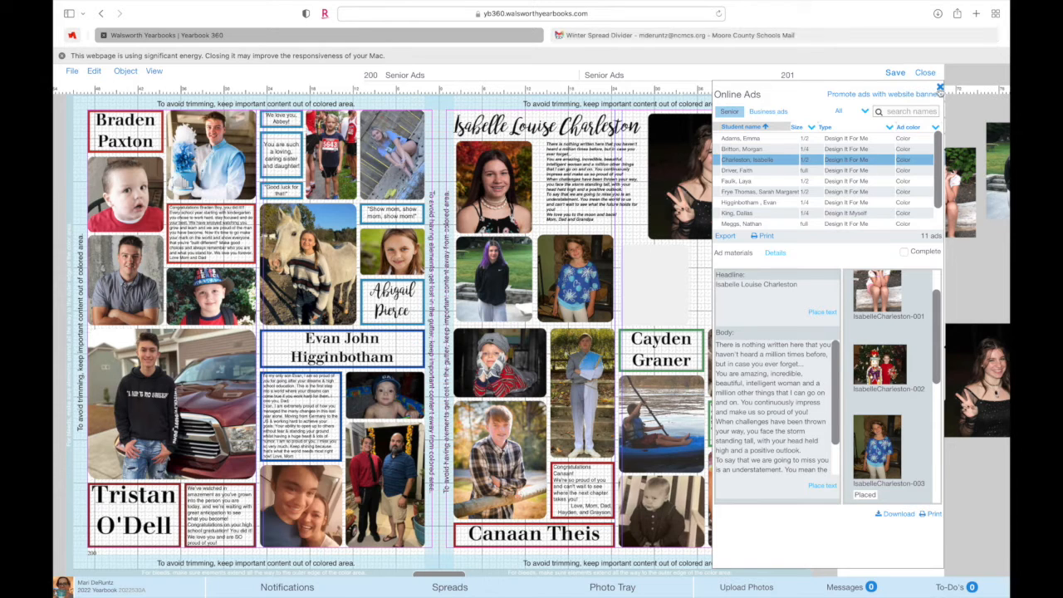
click(940, 87)
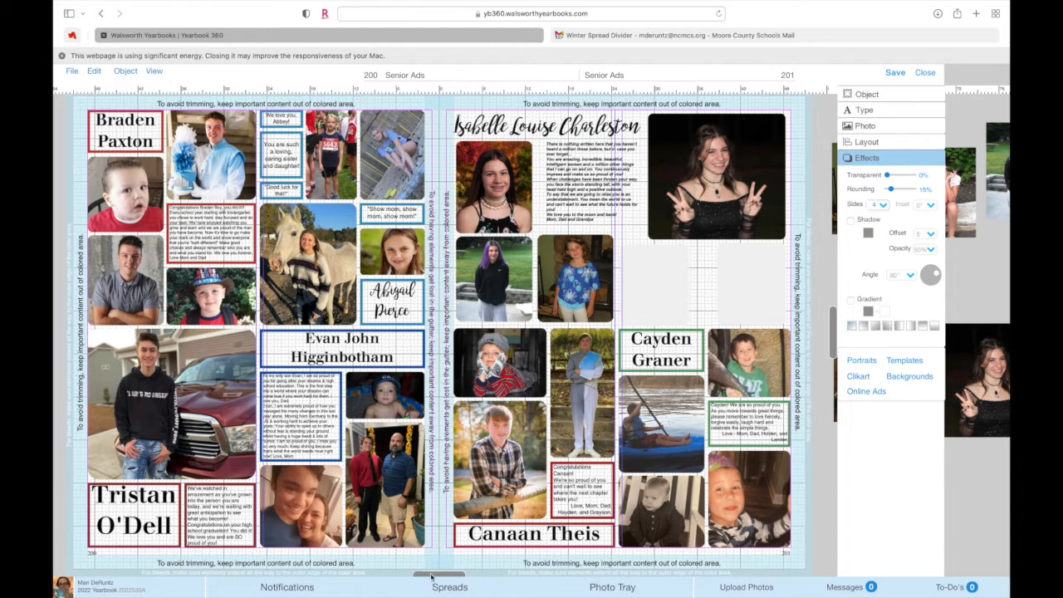
Step: Save the spread for pages 200 and 201
drag(431, 576, 381, 571)
scroll(381, 571, down, 1)
drag(422, 574, 349, 575)
click(896, 73)
scroll(88, 119, left, 2)
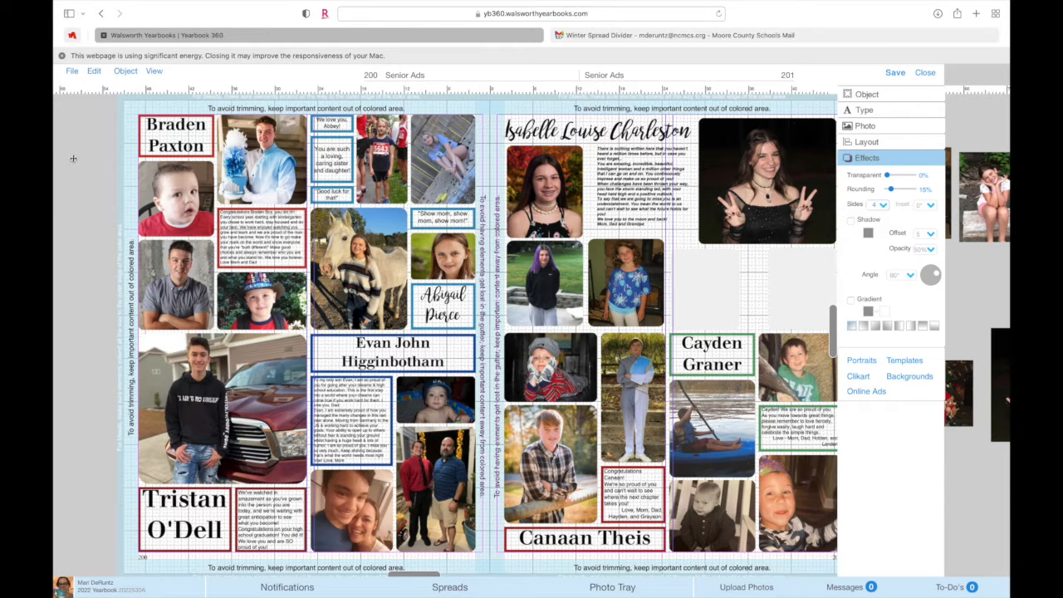
scroll(83, 174, left, 5)
scroll(83, 174, up, 2)
scroll(211, 197, left, 5)
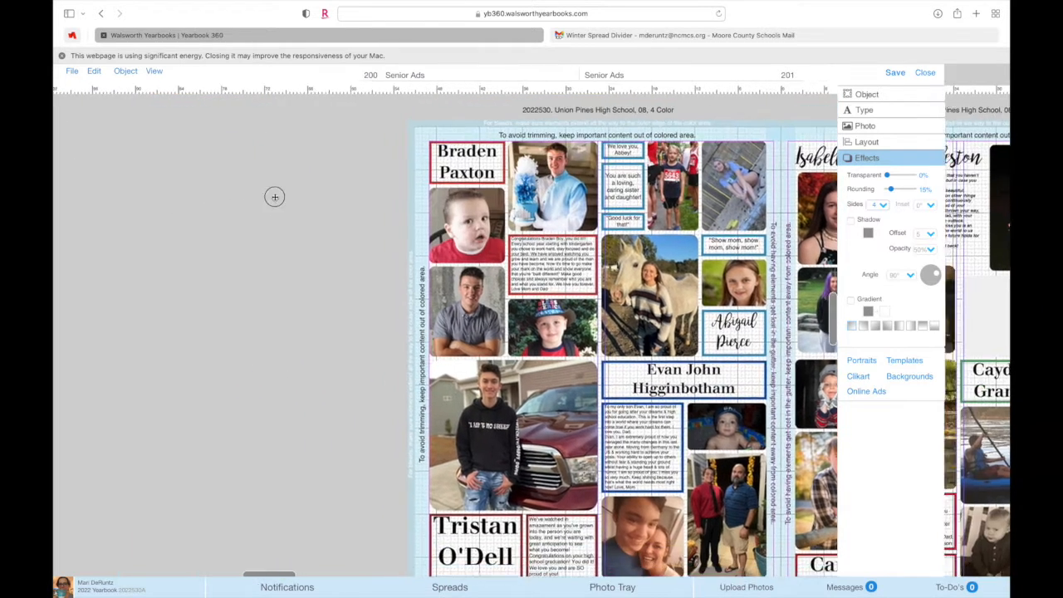
scroll(154, 193, right, 10)
scroll(153, 192, down, 2)
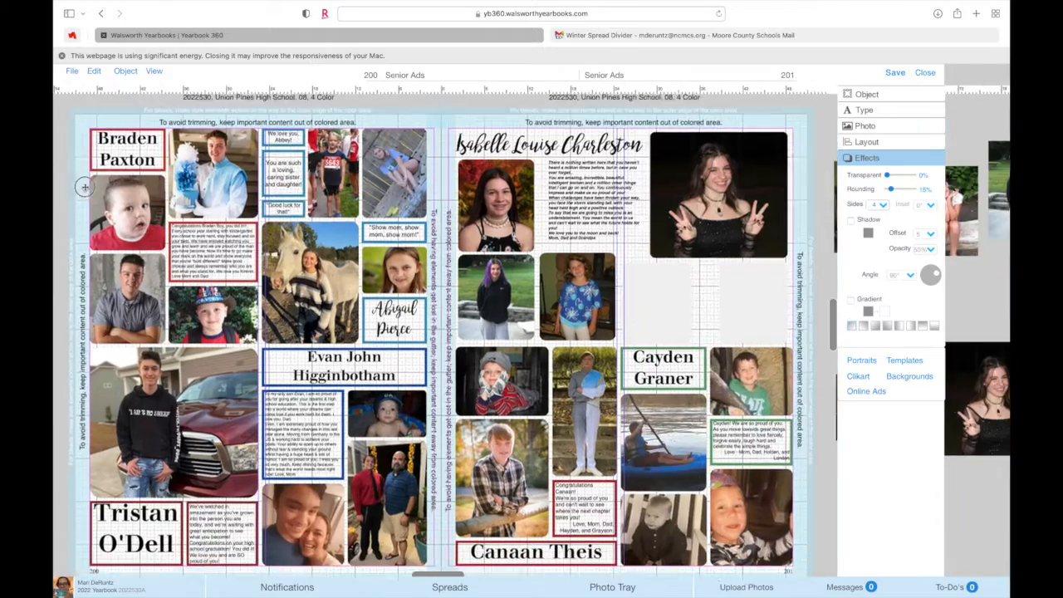
scroll(96, 176, left, 2)
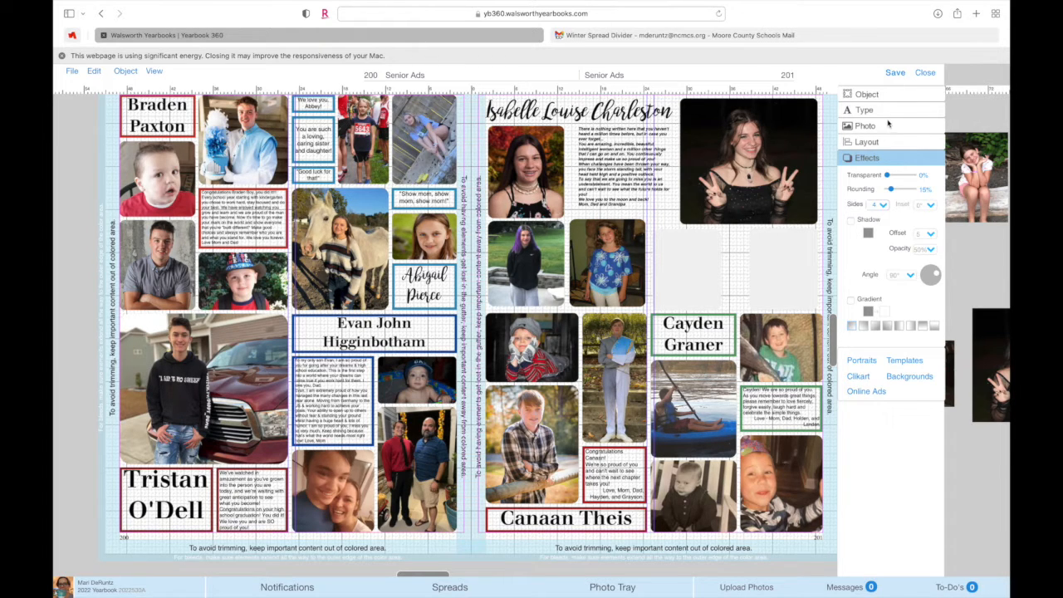
Step: Close the spread for pages 200 and 201 and reopen it for editing
click(927, 73)
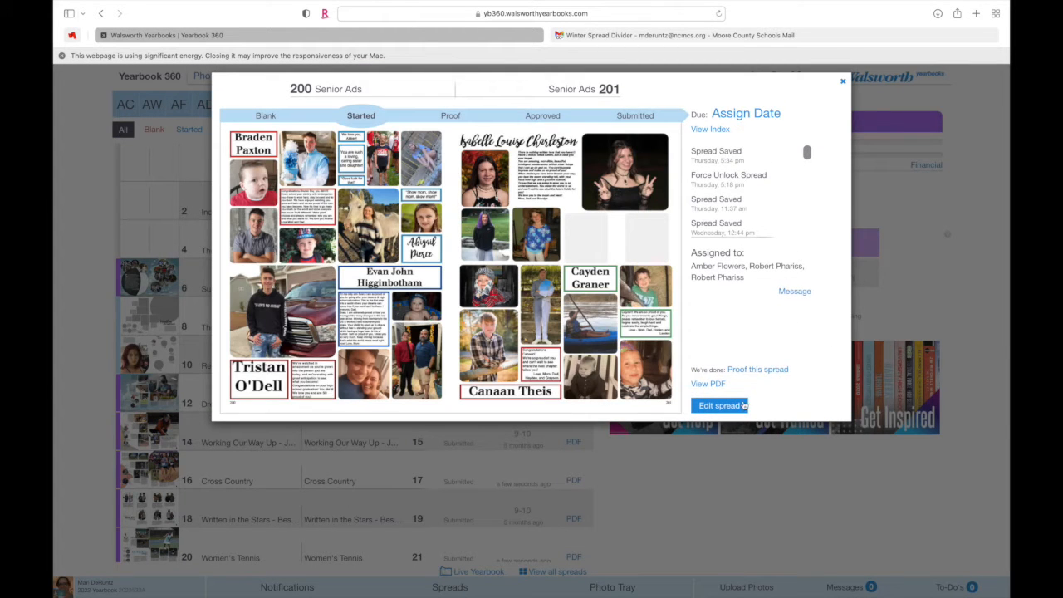
click(719, 405)
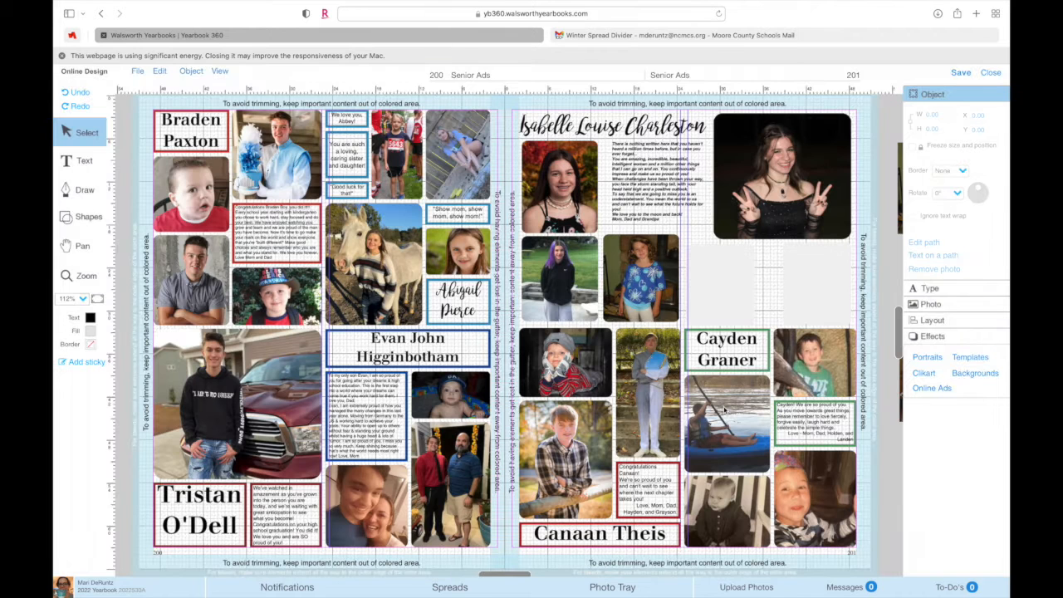
Step: Widen the last empty frame in the senior ad's lower row to about 14p4.71 and move the other empty frame to about X 24p9
click(814, 288)
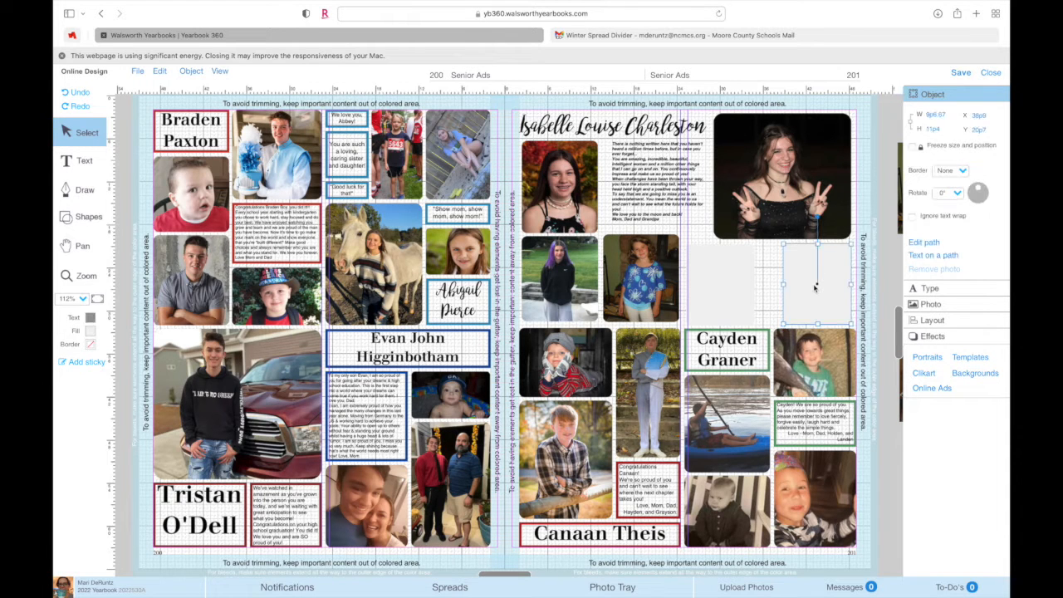
drag(782, 284, 748, 284)
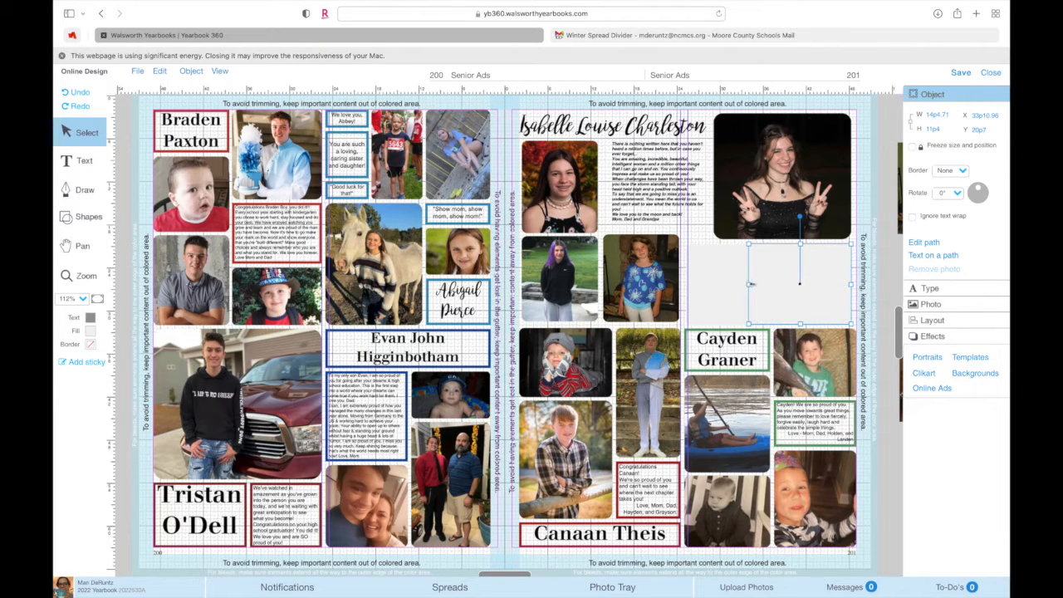
click(724, 288)
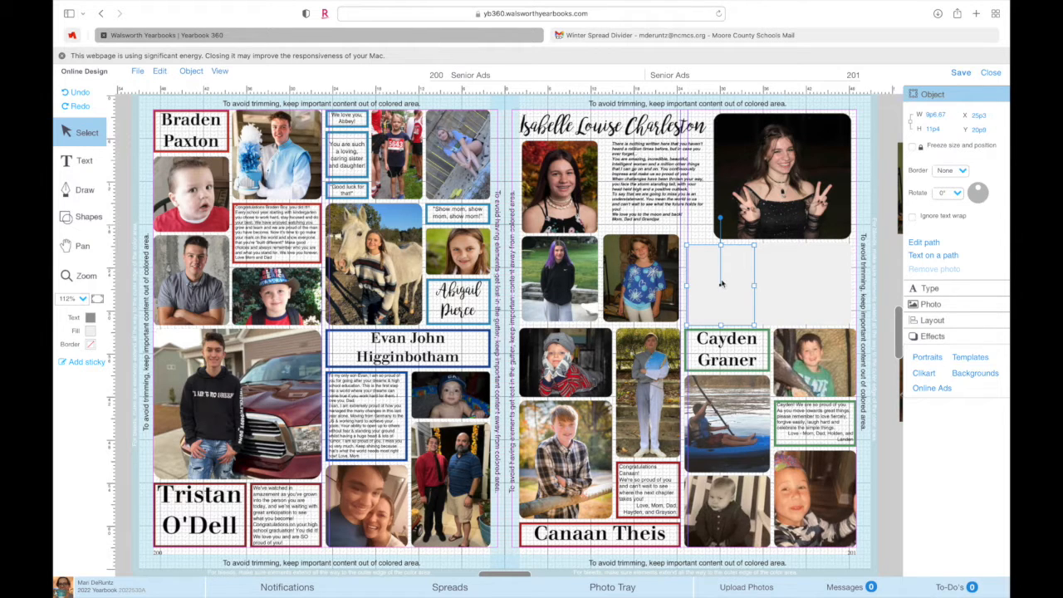
drag(721, 285, 718, 284)
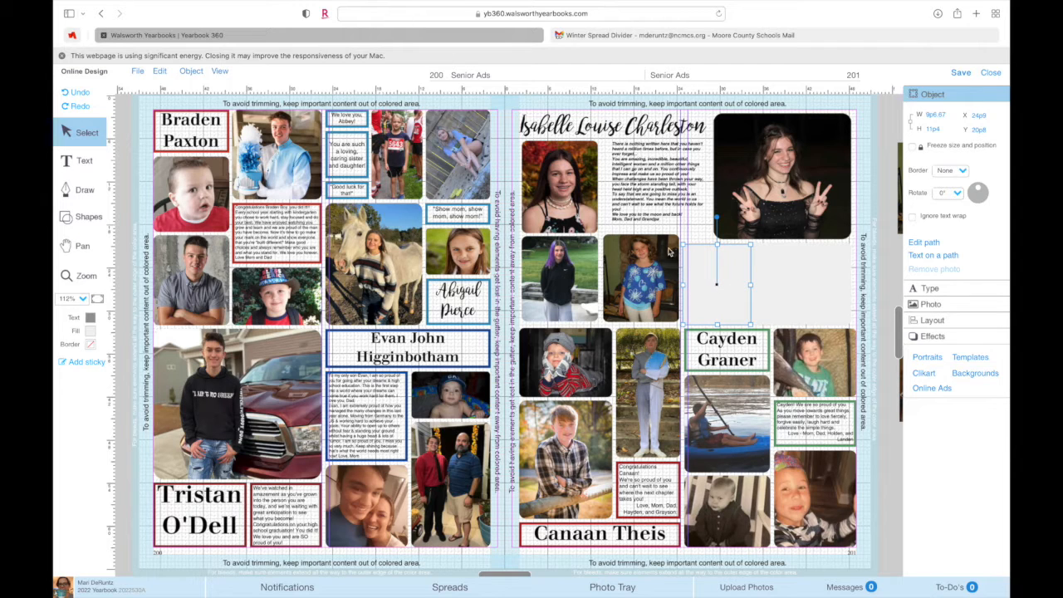
Step: Shift the blue-shirt photo slightly left, nudge the empty frame beside it to X 24p6, and narrow the last frame to about 13p7.78
click(645, 267)
drag(641, 265, 641, 265)
click(694, 267)
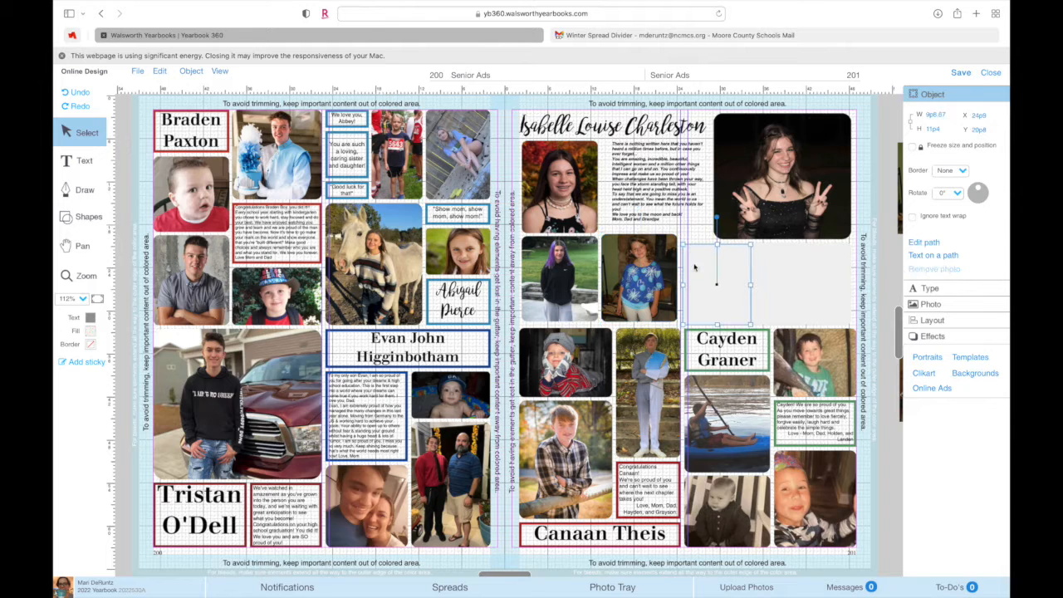
key(Left)
key(Left)
key(Left)
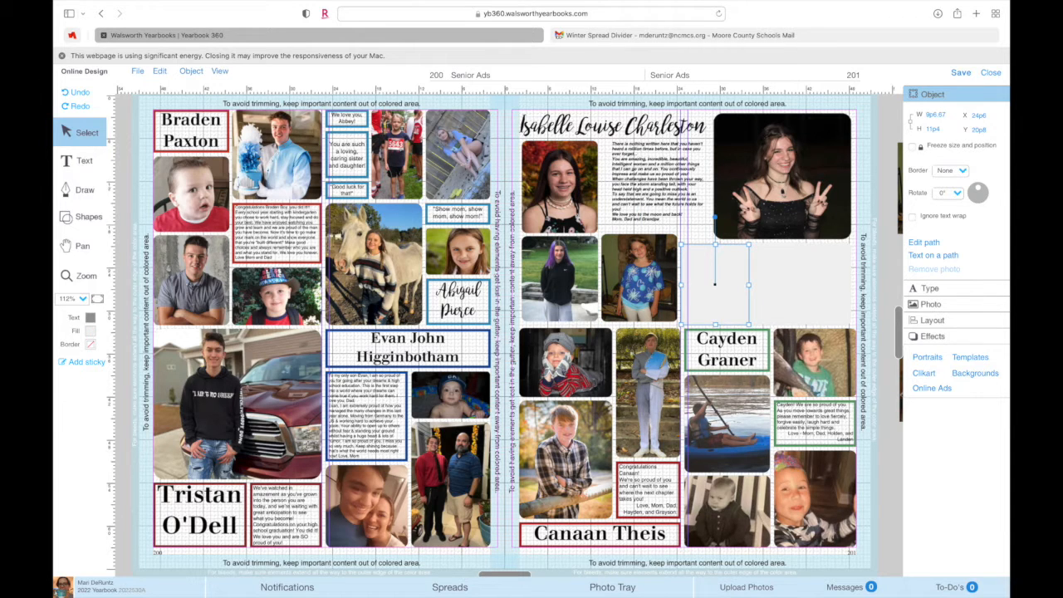
click(805, 269)
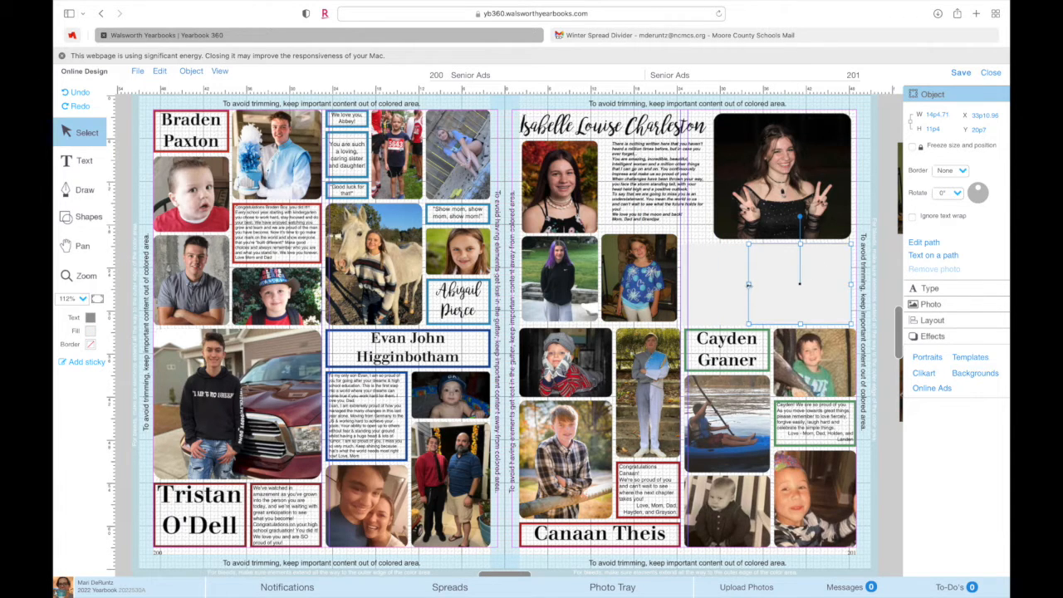
mouse_move(749, 284)
mouse_down()
mouse_move(782, 285)
mouse_move(738, 283)
mouse_move(754, 284)
mouse_up()
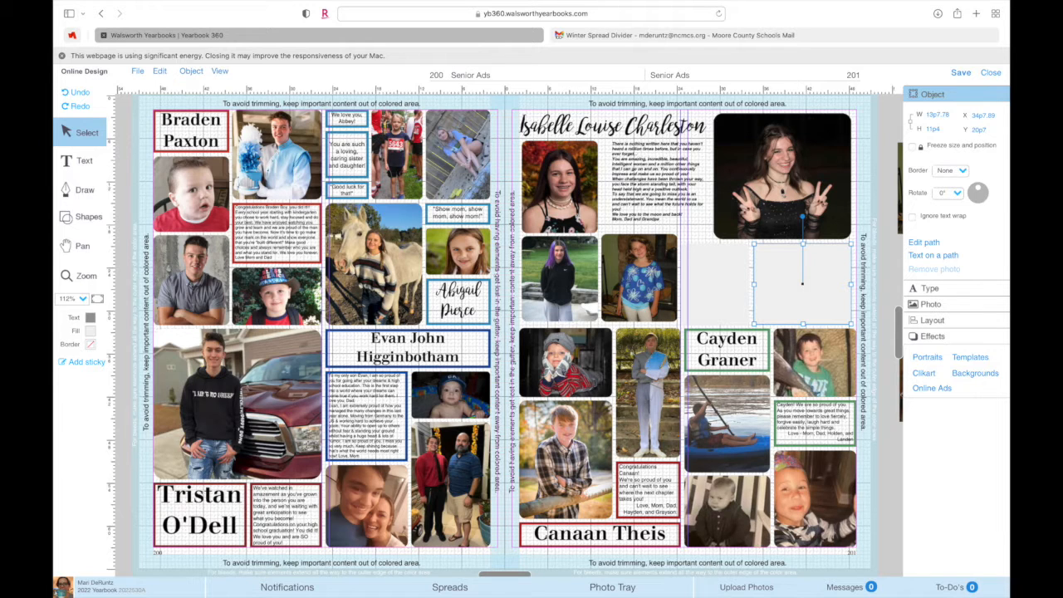
Step: Place the student's submitted Online Ads photos 001 and 002 in the third and fourth lower-row frames, and close the submissions
click(927, 392)
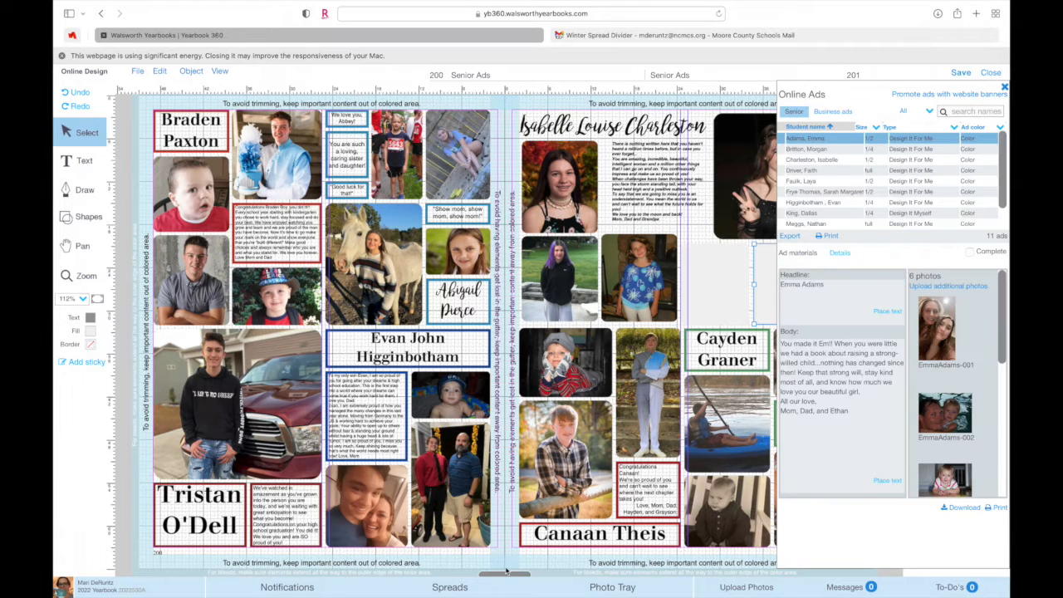
drag(505, 577, 580, 566)
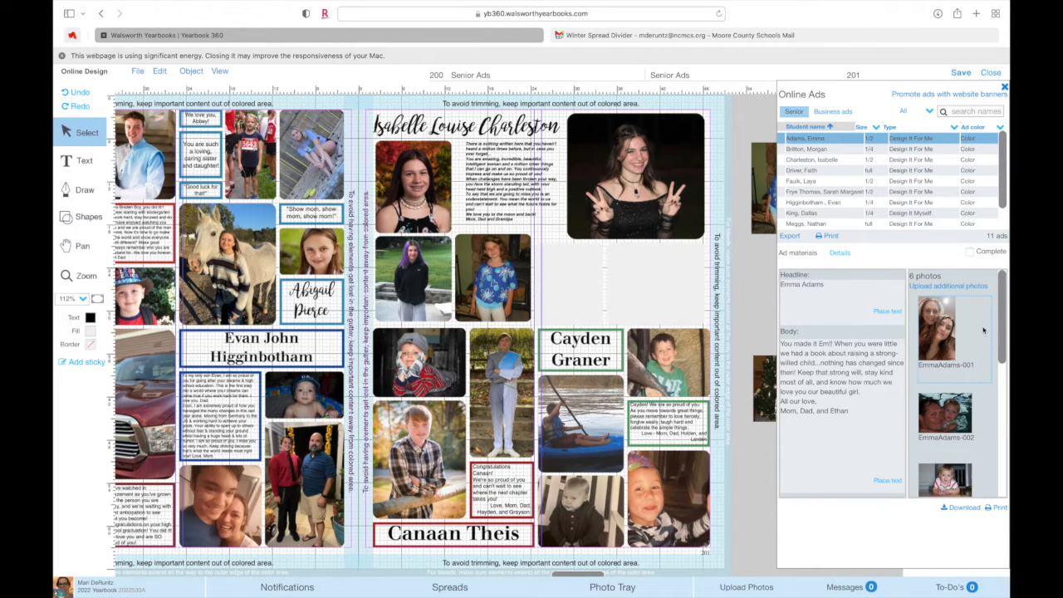
click(827, 160)
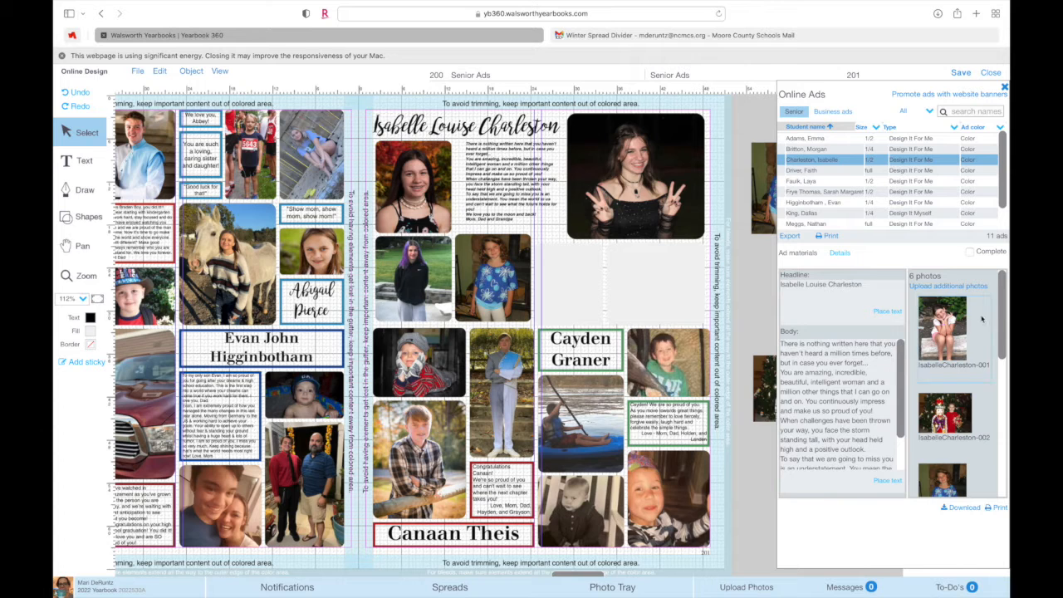
drag(941, 316, 577, 274)
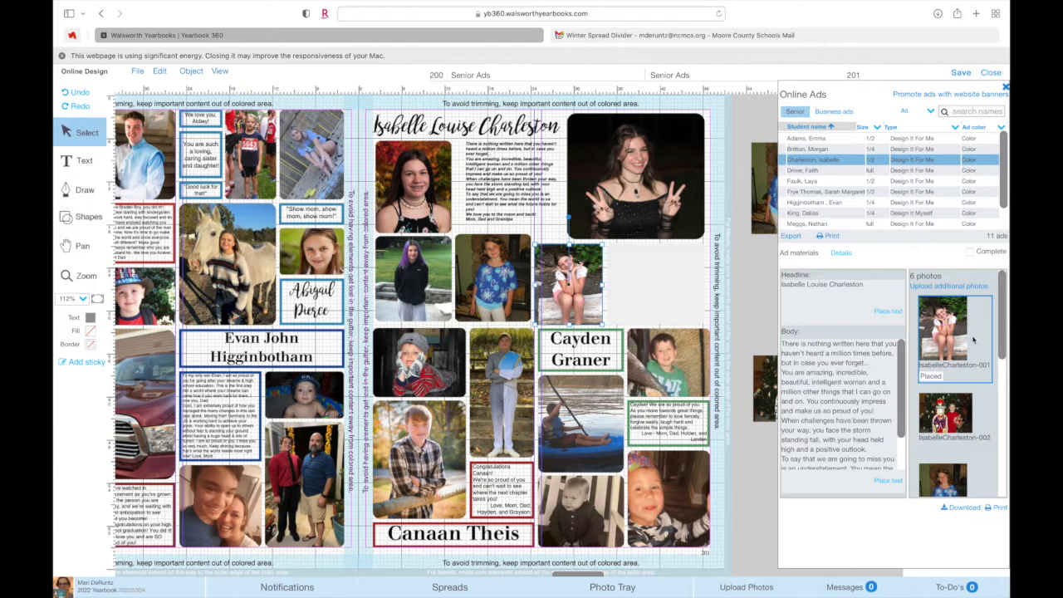
drag(947, 422, 658, 285)
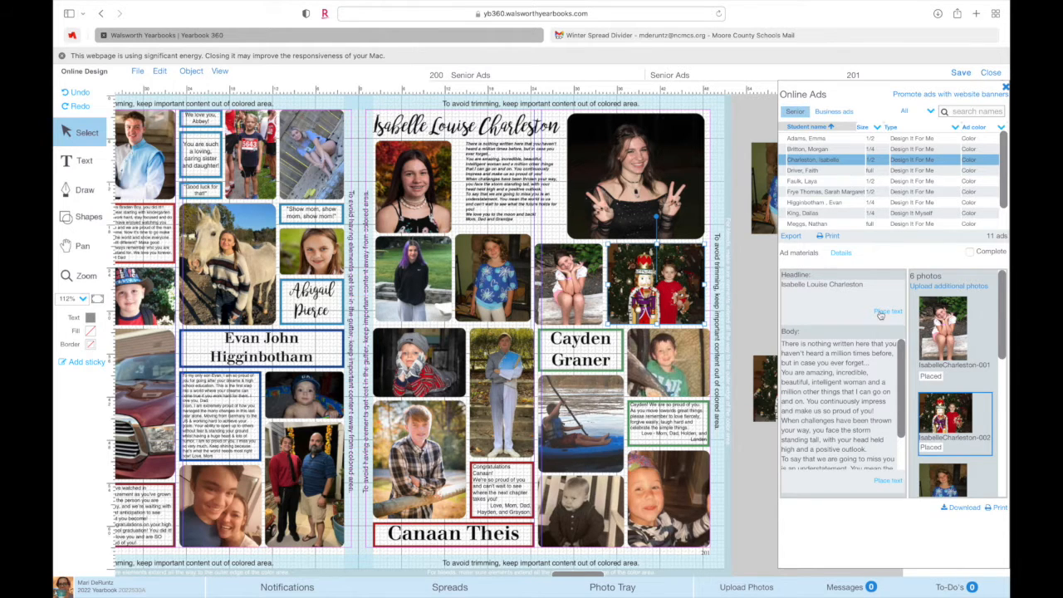
scroll(1007, 328, right, 3)
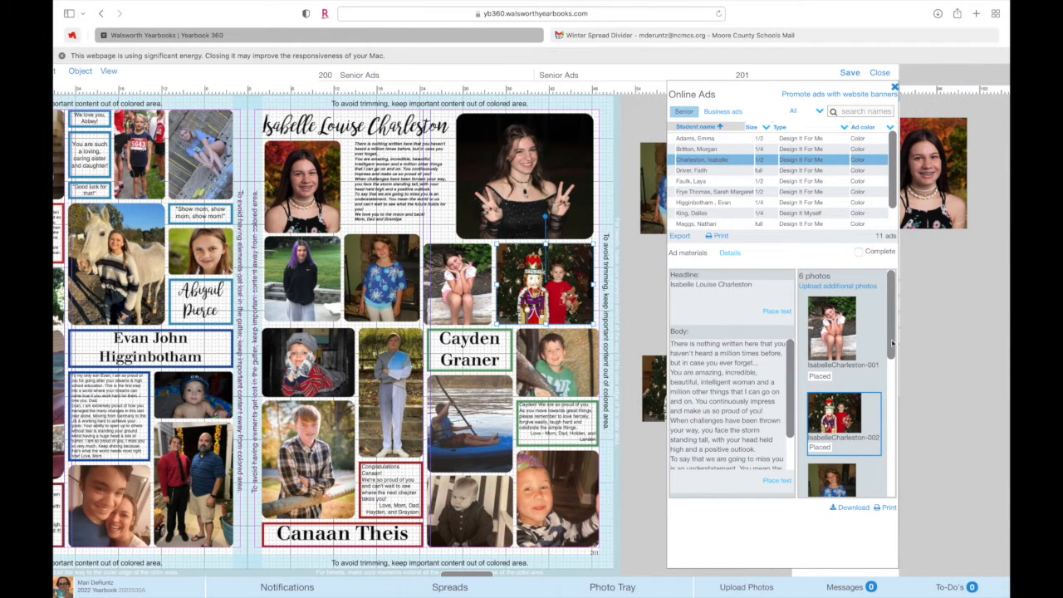
drag(893, 343, 897, 293)
click(895, 88)
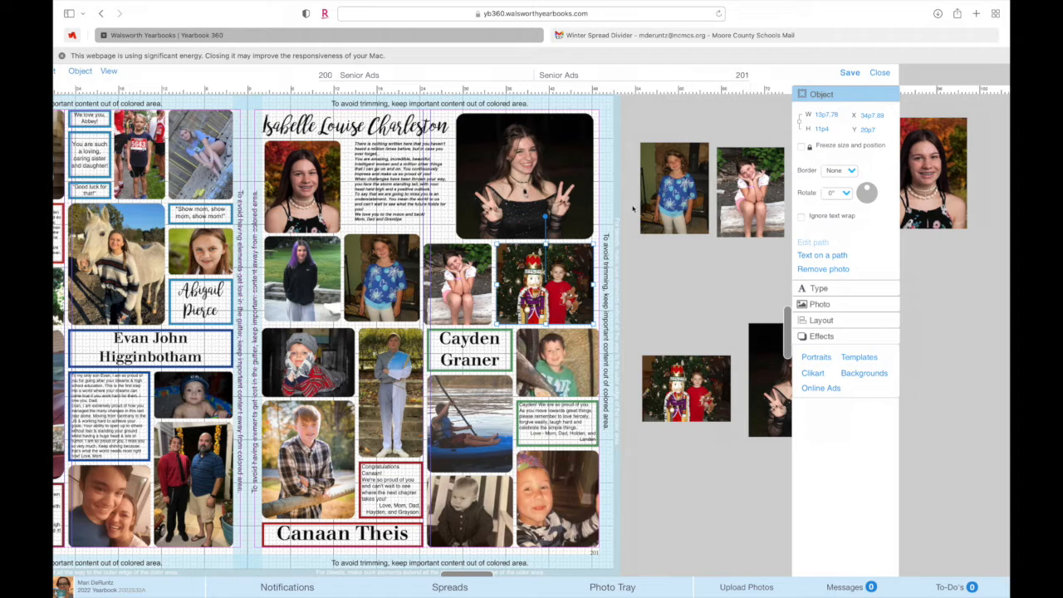
Step: Take the browser window out of full screen and back in to restore the full view of the spread editor
drag(488, 576, 415, 571)
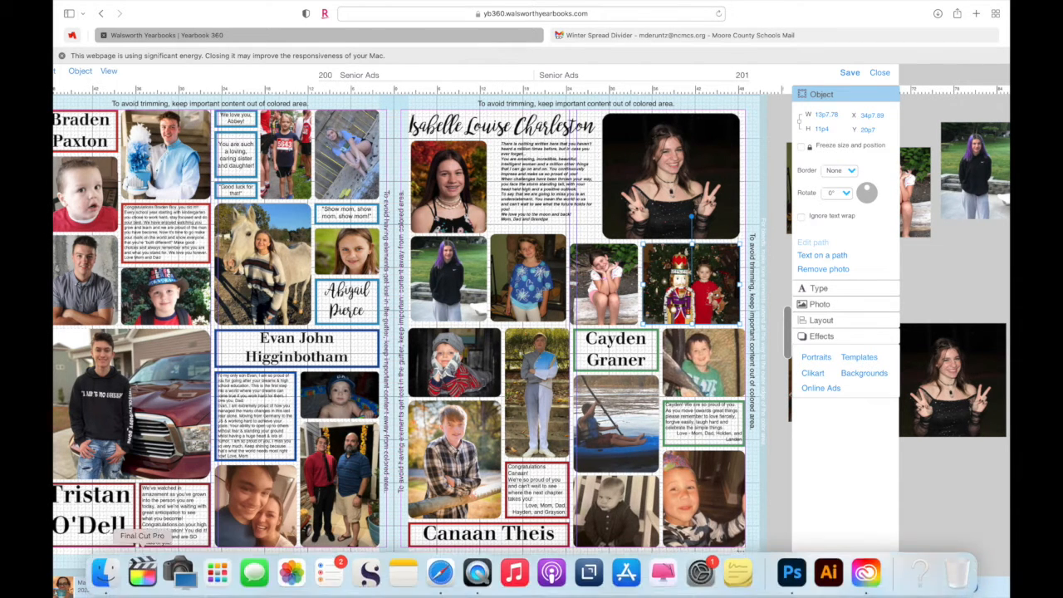
drag(404, 579, 316, 574)
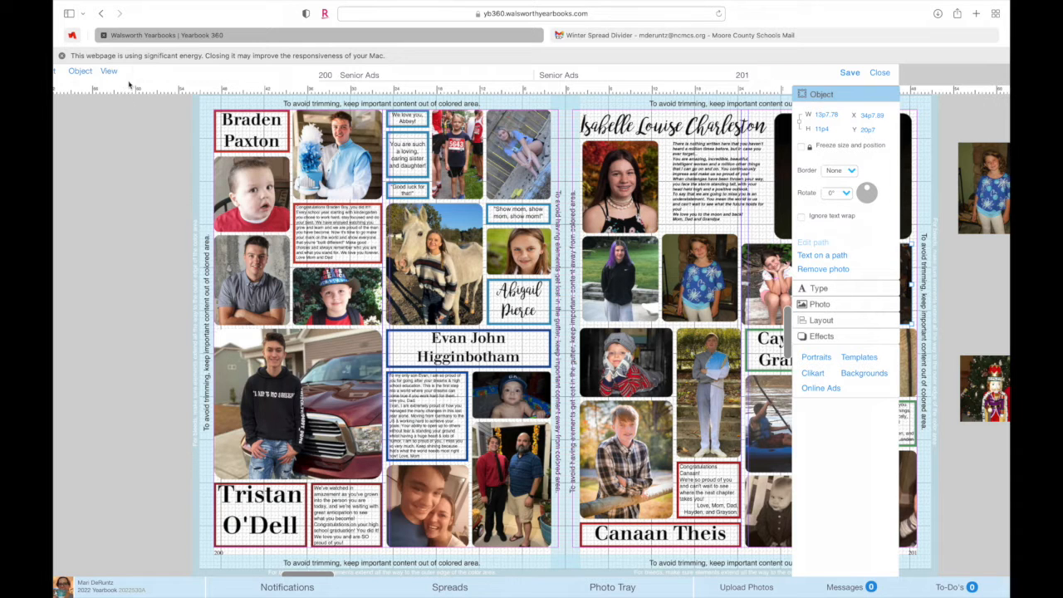
key(Escape)
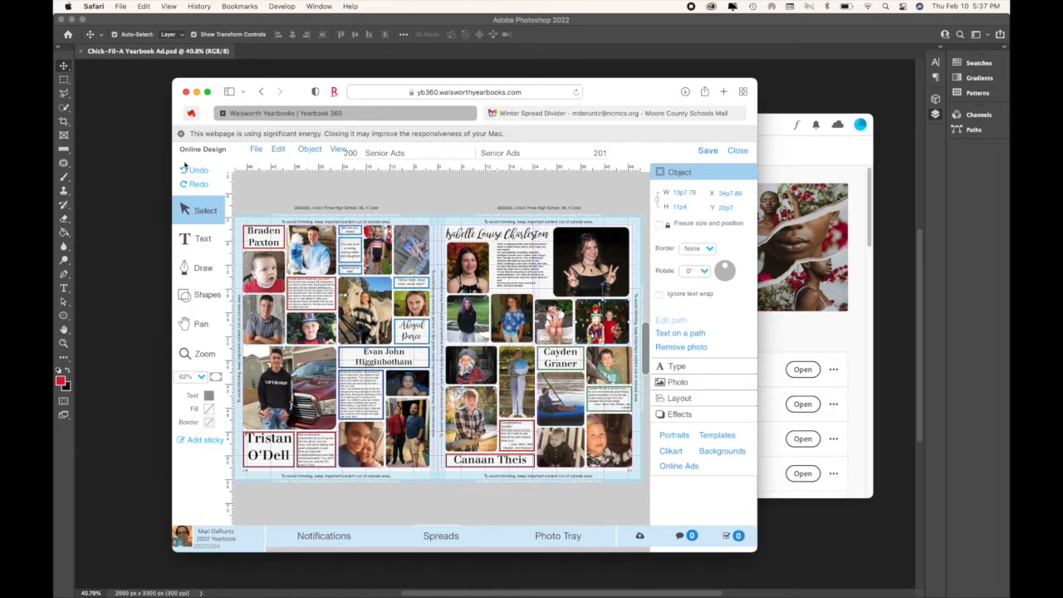
mouse_move(207, 93)
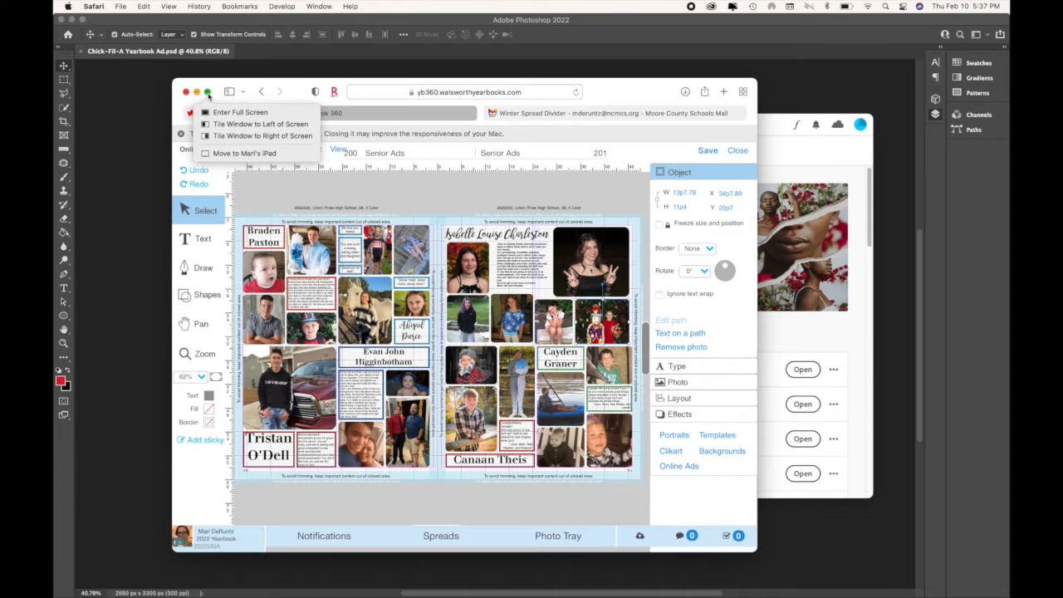
click(219, 113)
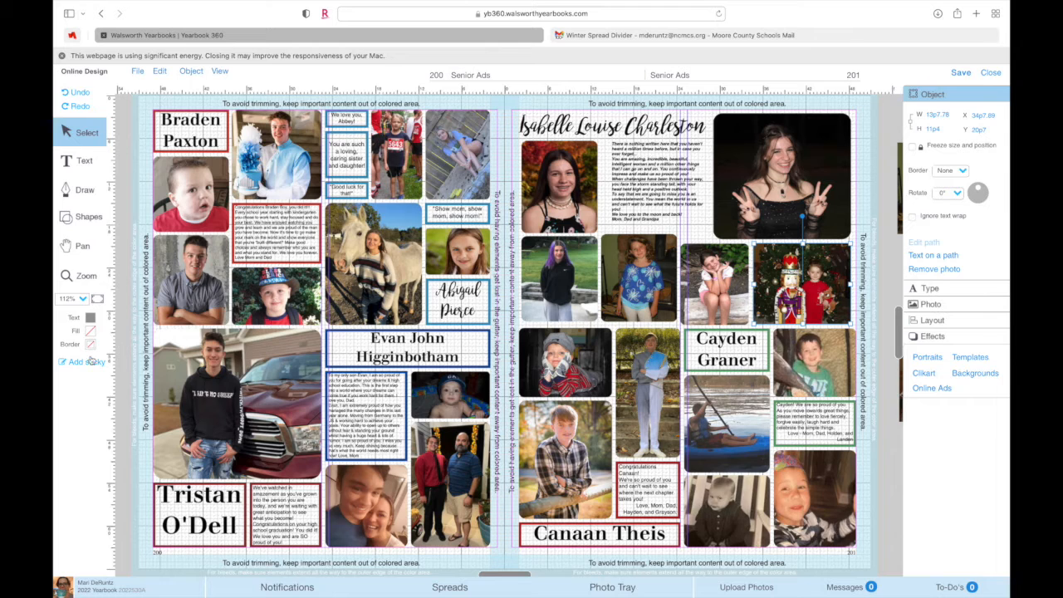
Step: Zoom in on the senior ad filling the upper half of page 201 to check its layout
click(87, 282)
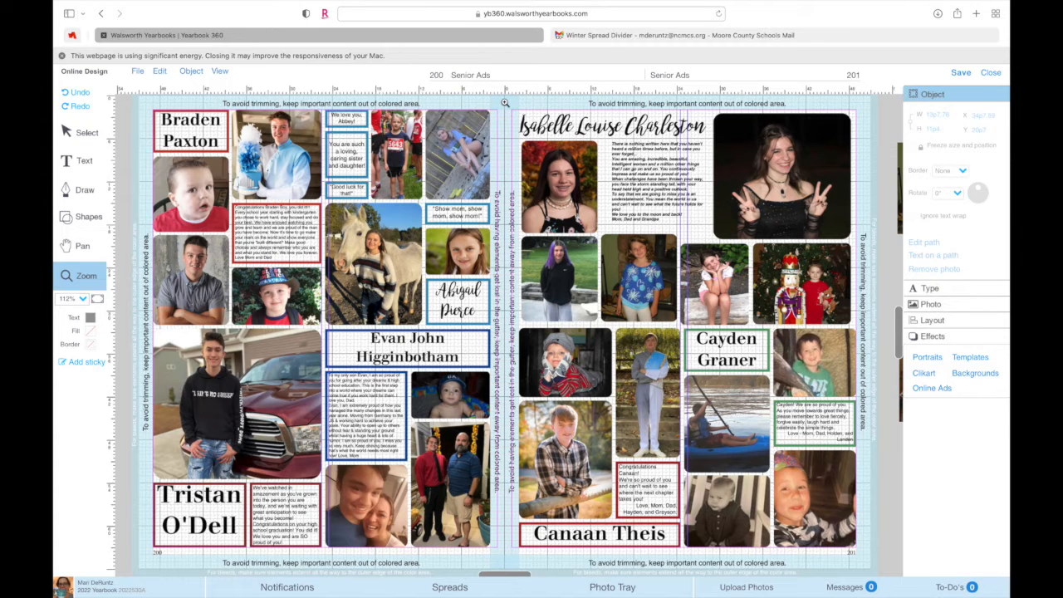
drag(507, 106, 862, 328)
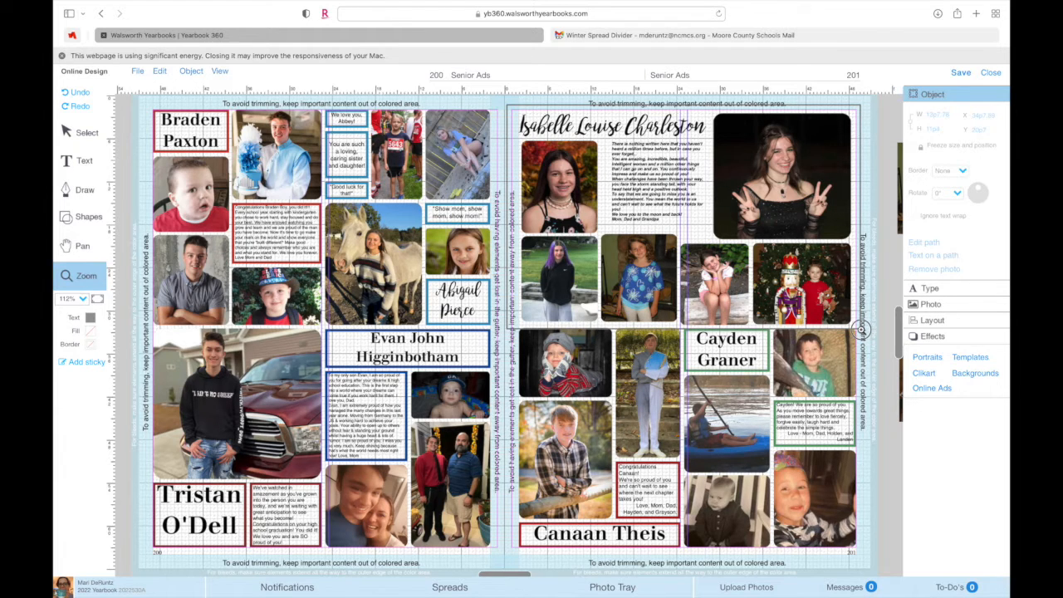